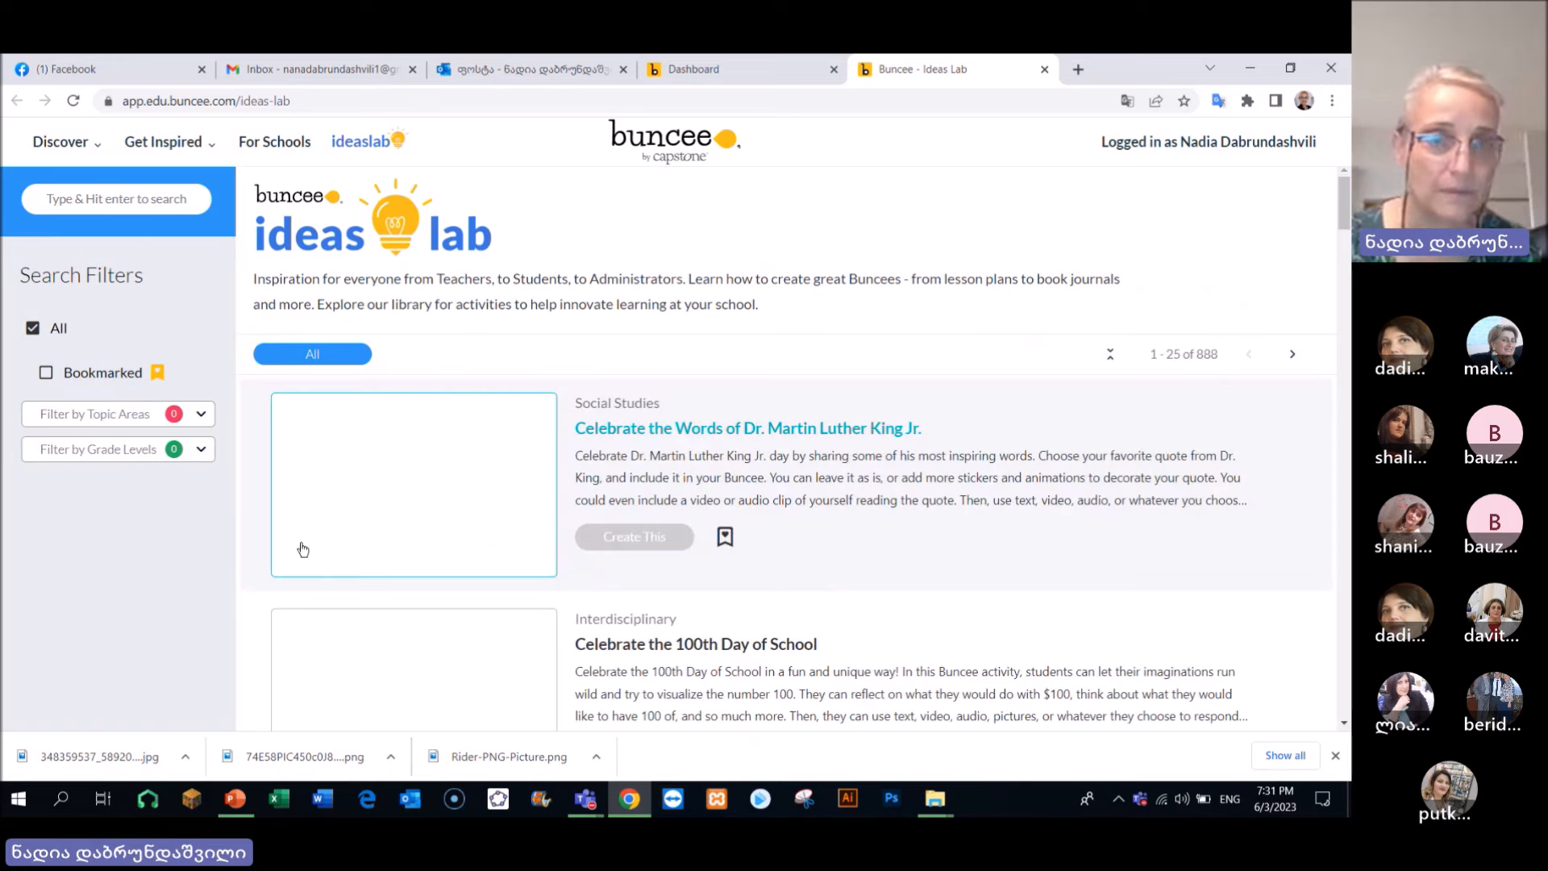
Browse the unfiltered Ideas Lab activities to examine the range of lesson, poster and communication ideas
scroll(800, 484, "down", 1)
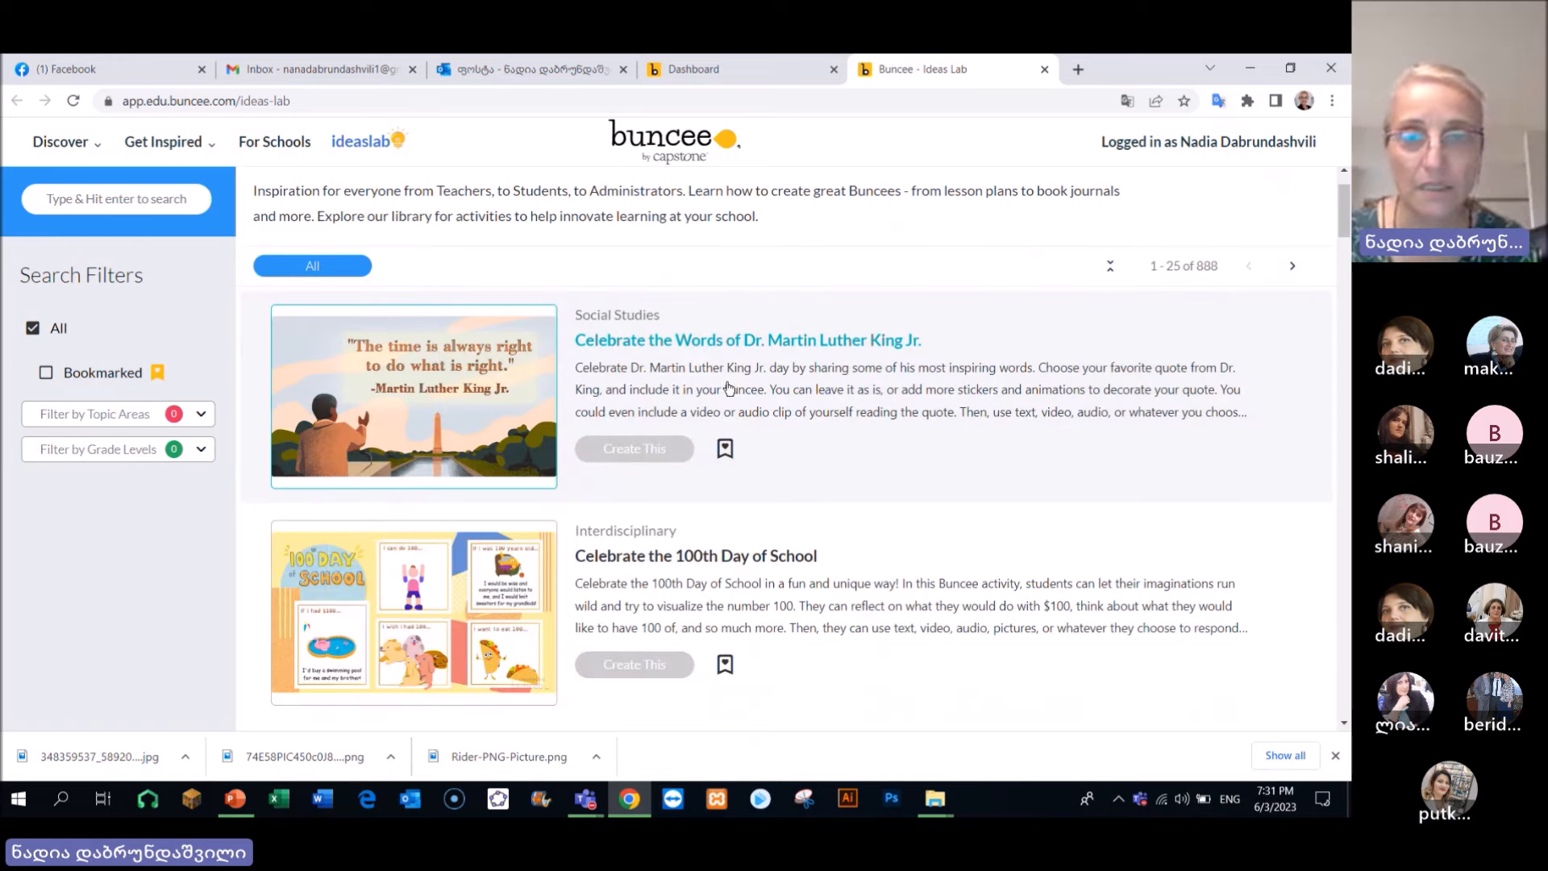
scroll(830, 451, "down", 3)
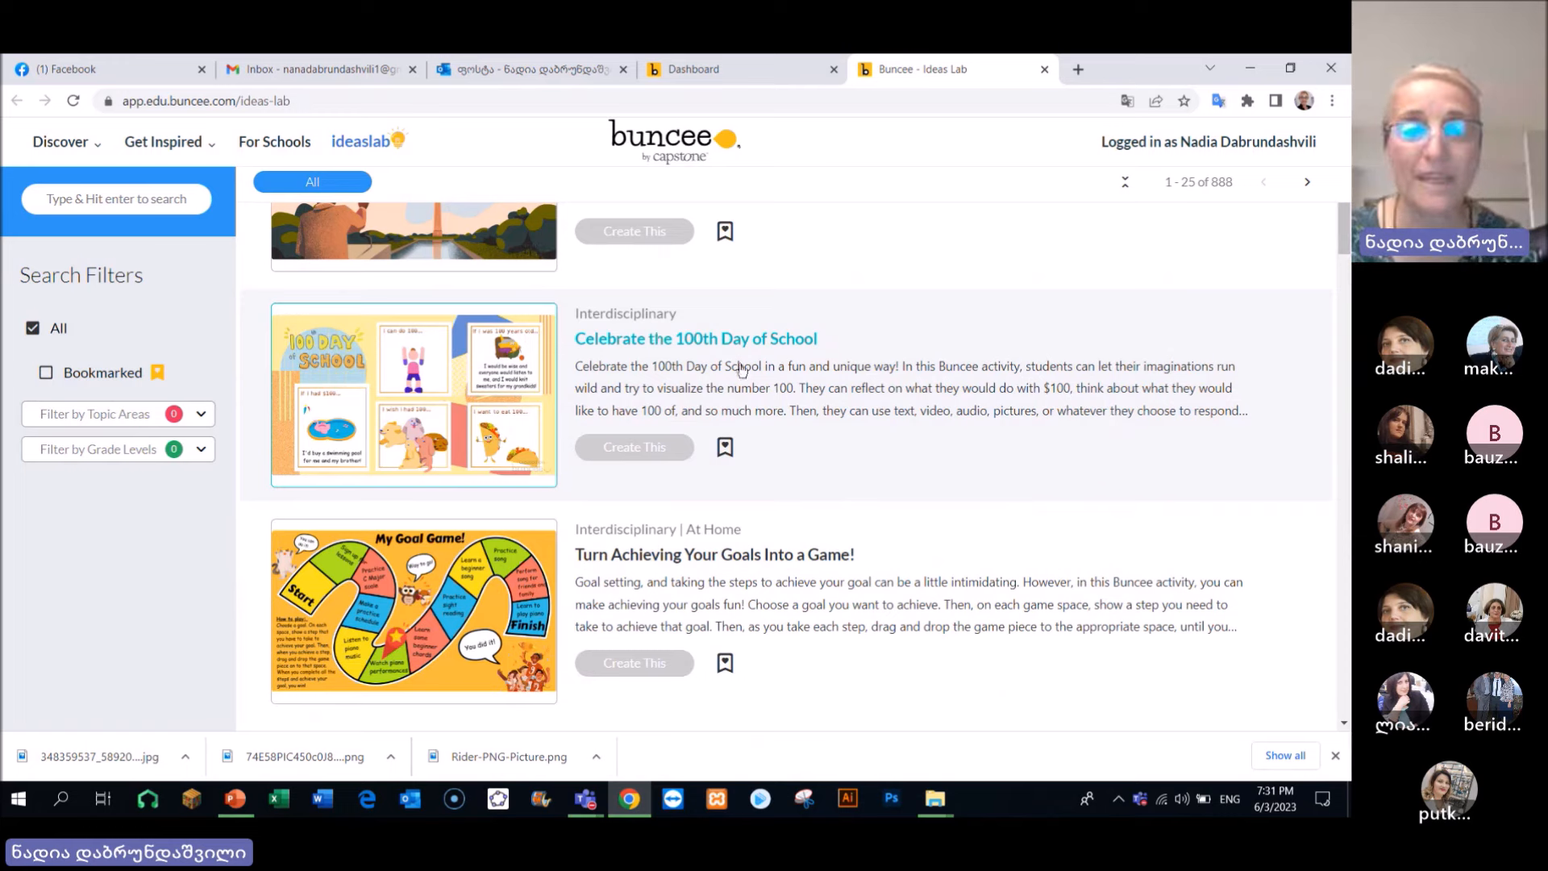
scroll(726, 323, "down", 5)
scroll(787, 300, "up", 3)
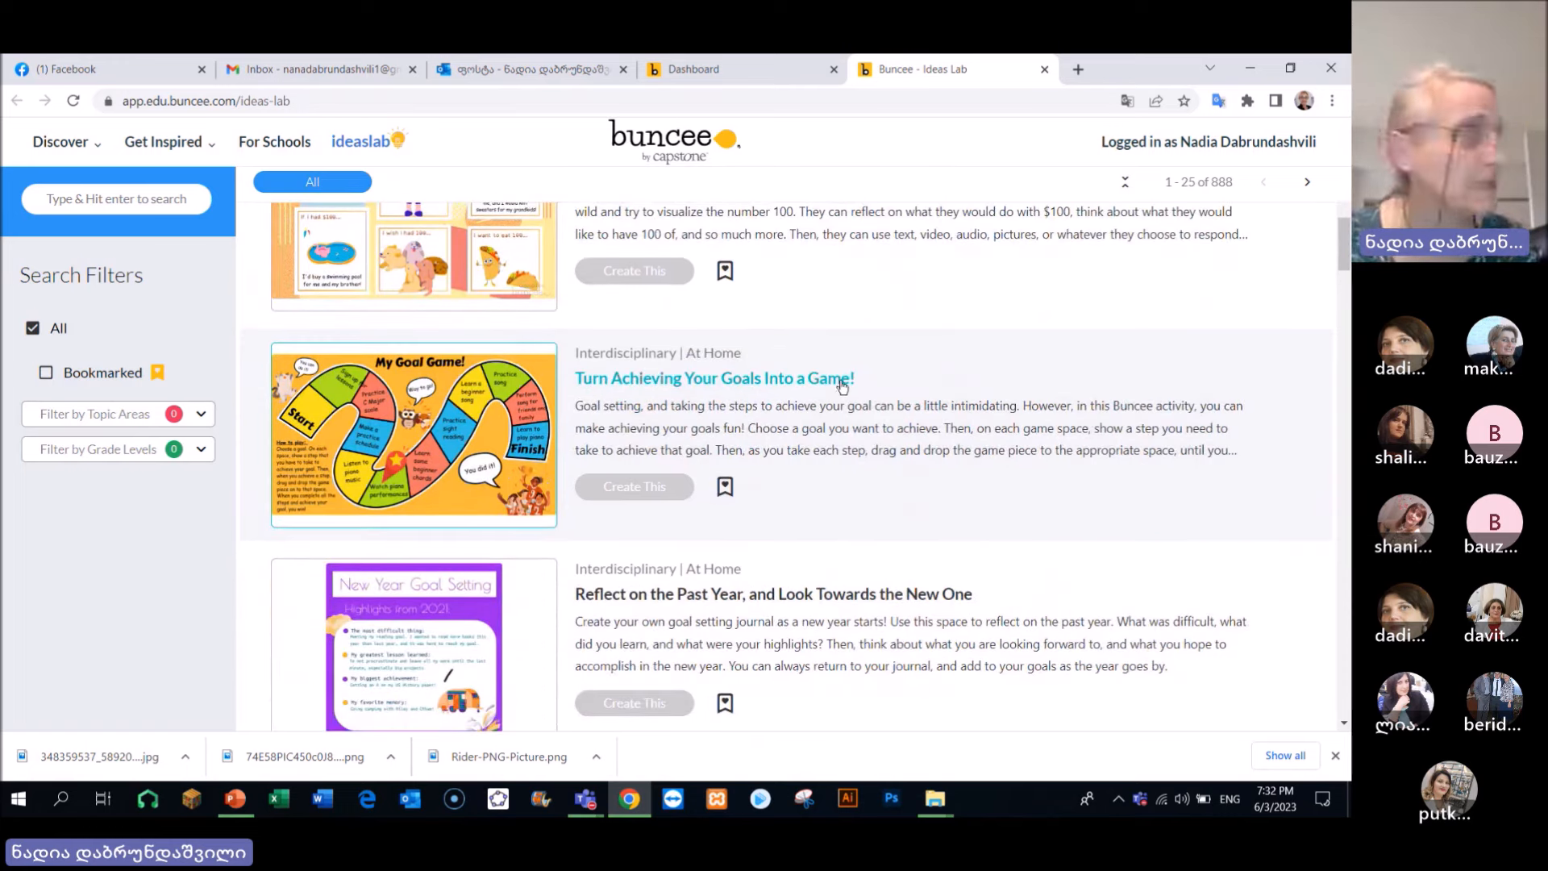
scroll(806, 387, "down", 4)
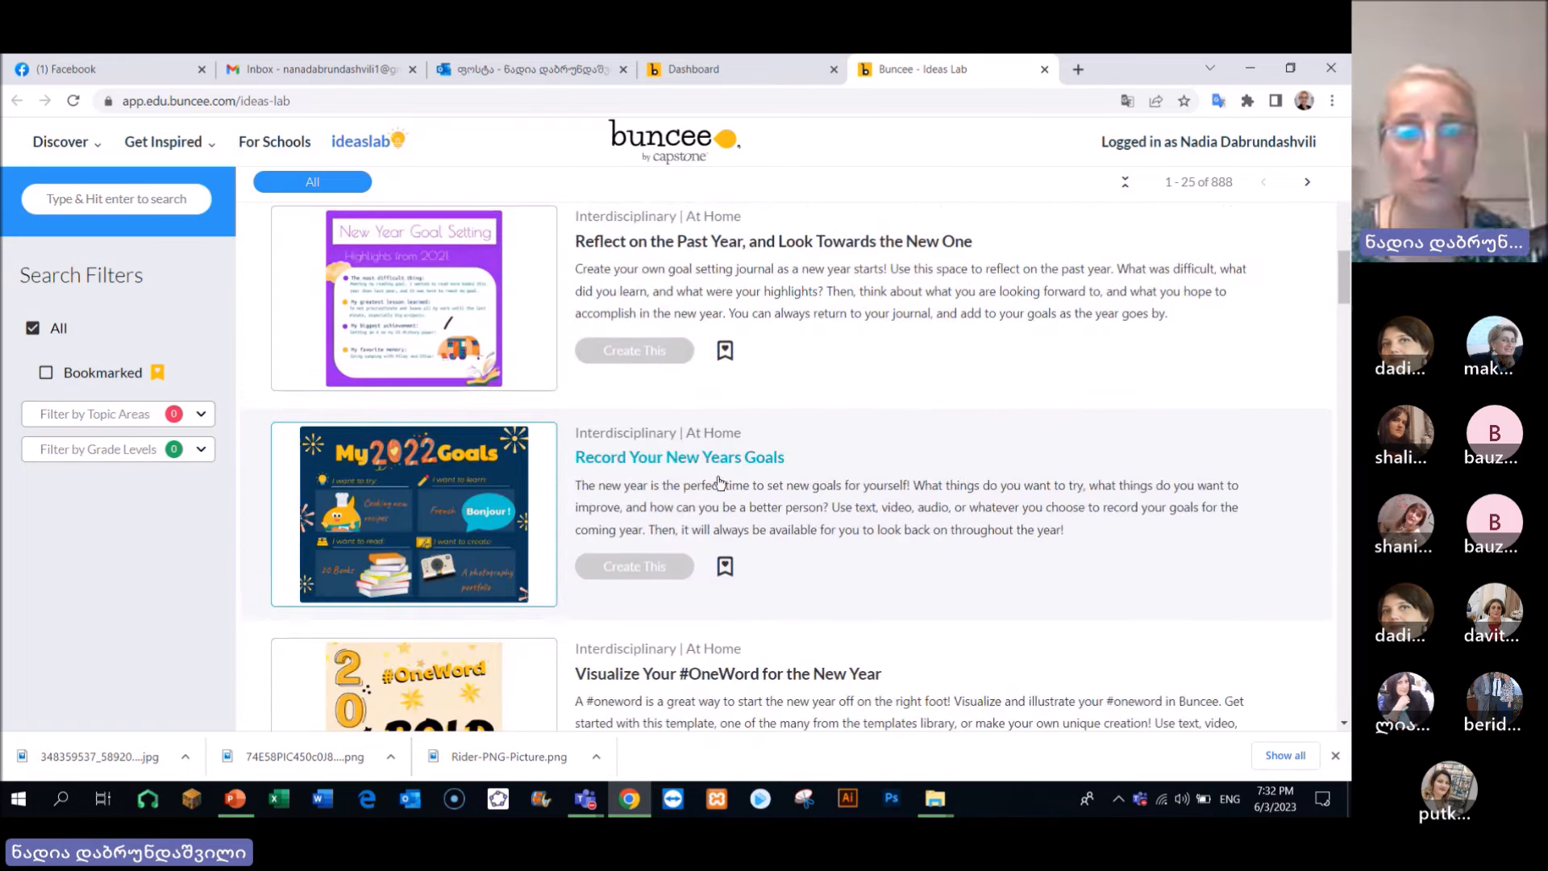
scroll(713, 488, "down", 4)
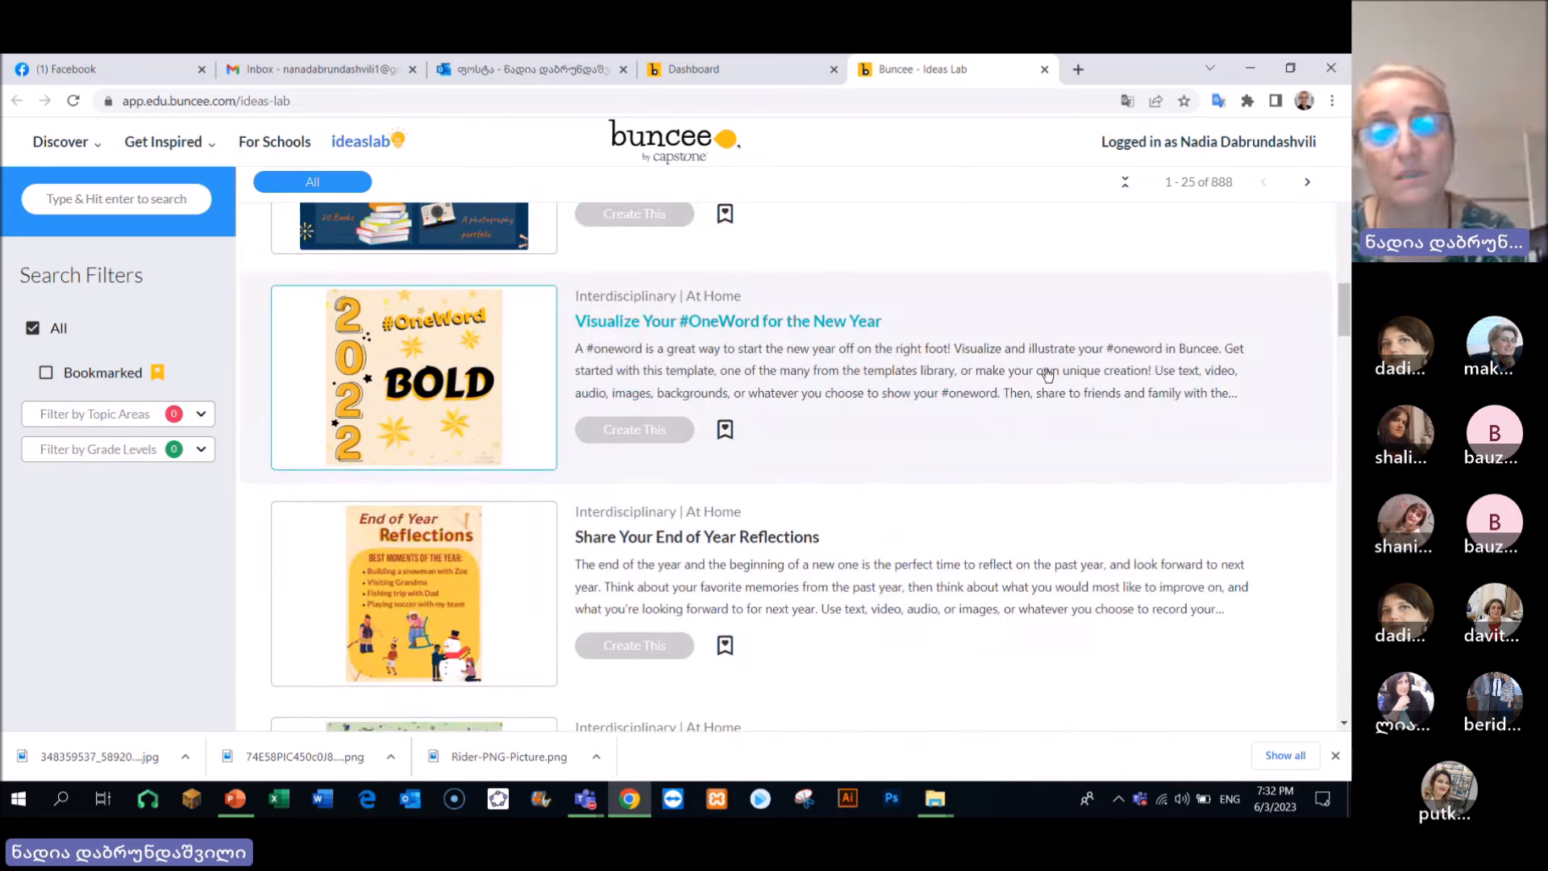
scroll(1047, 374, "down", 12)
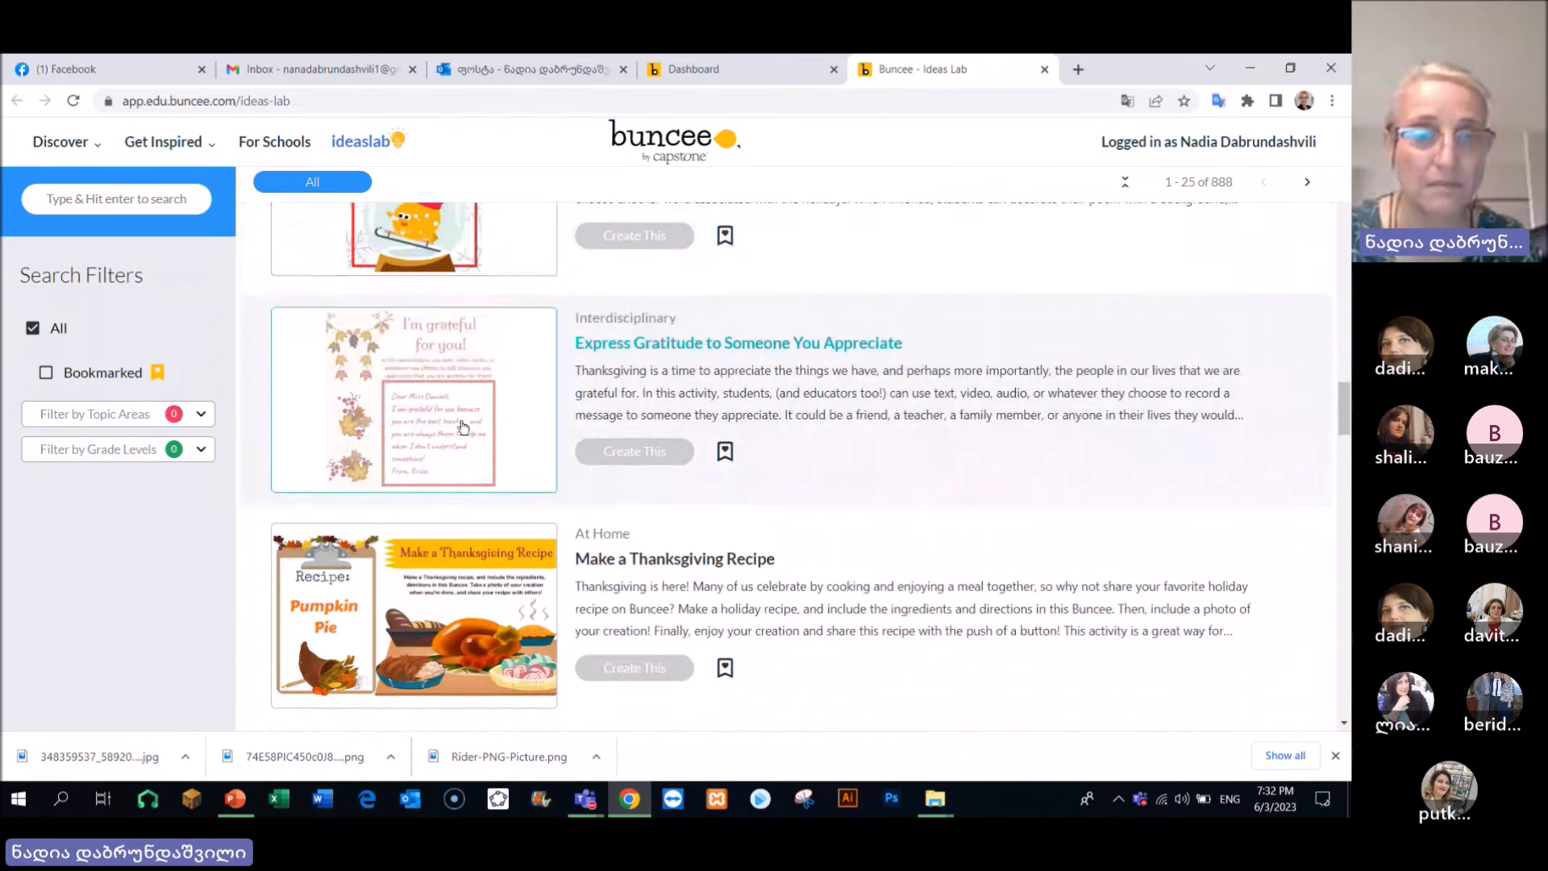
scroll(1036, 359, "down", 11)
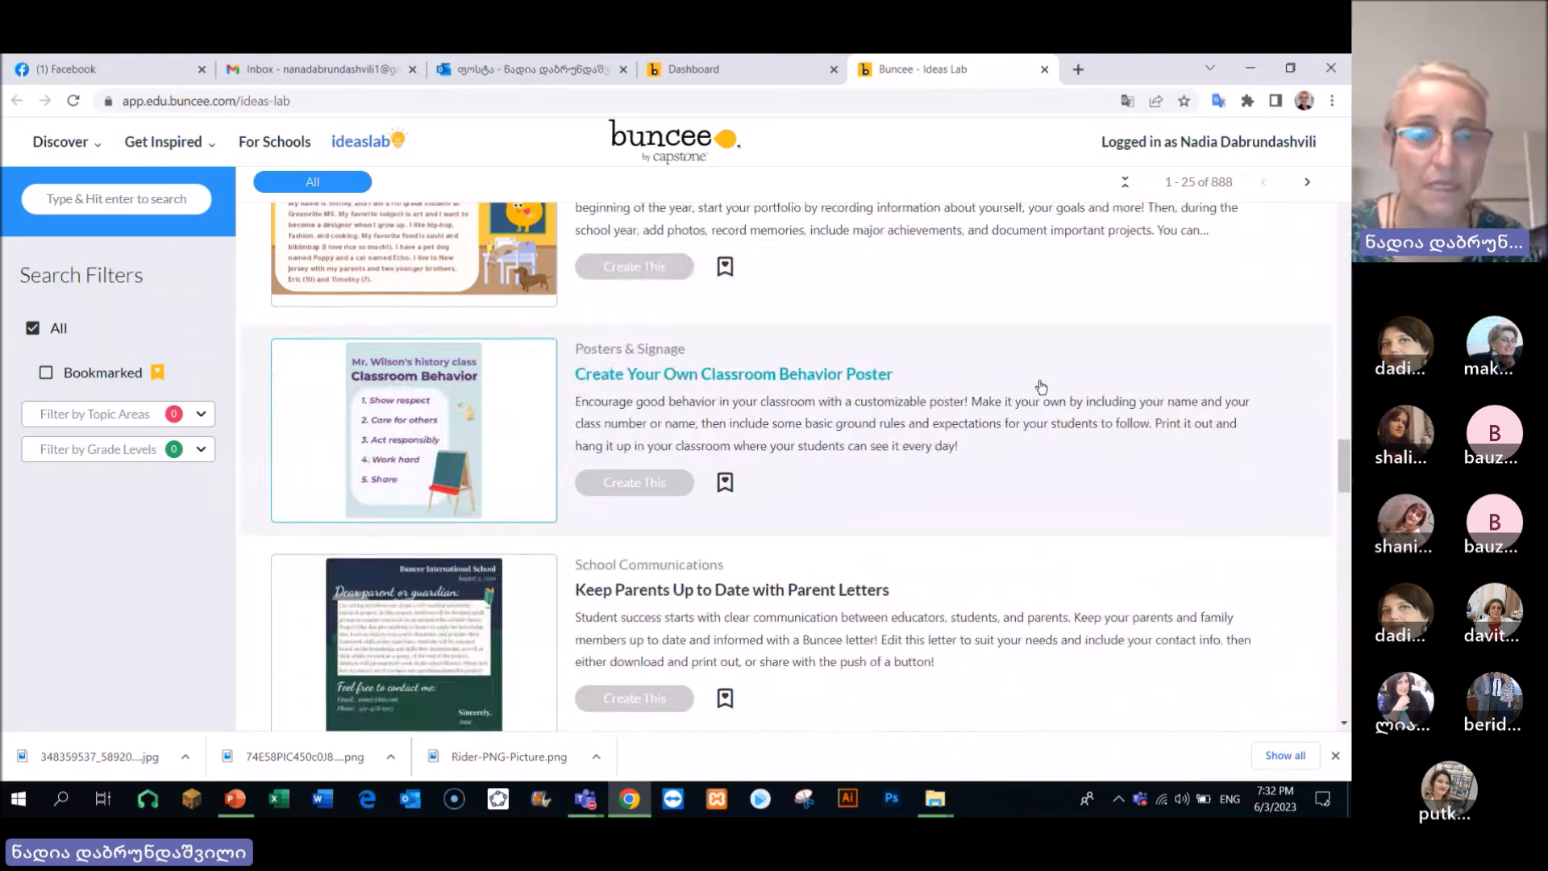
scroll(1041, 391, "down", 2)
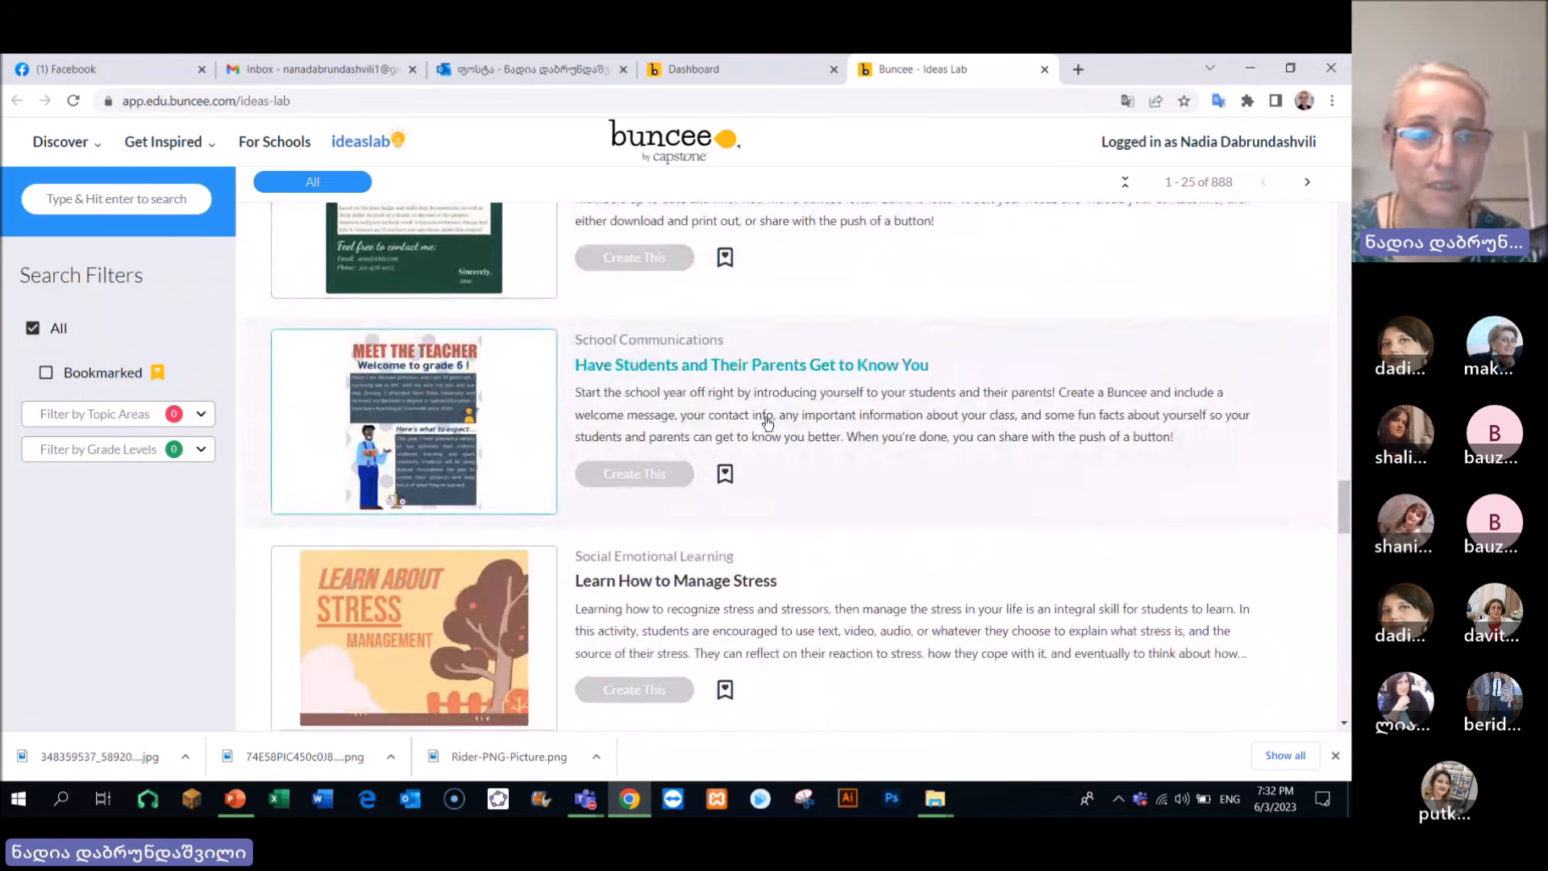
scroll(766, 423, "down", 5)
Filter the Ideas Lab activities by the Awards & Certificates topic area
left_click(202, 414)
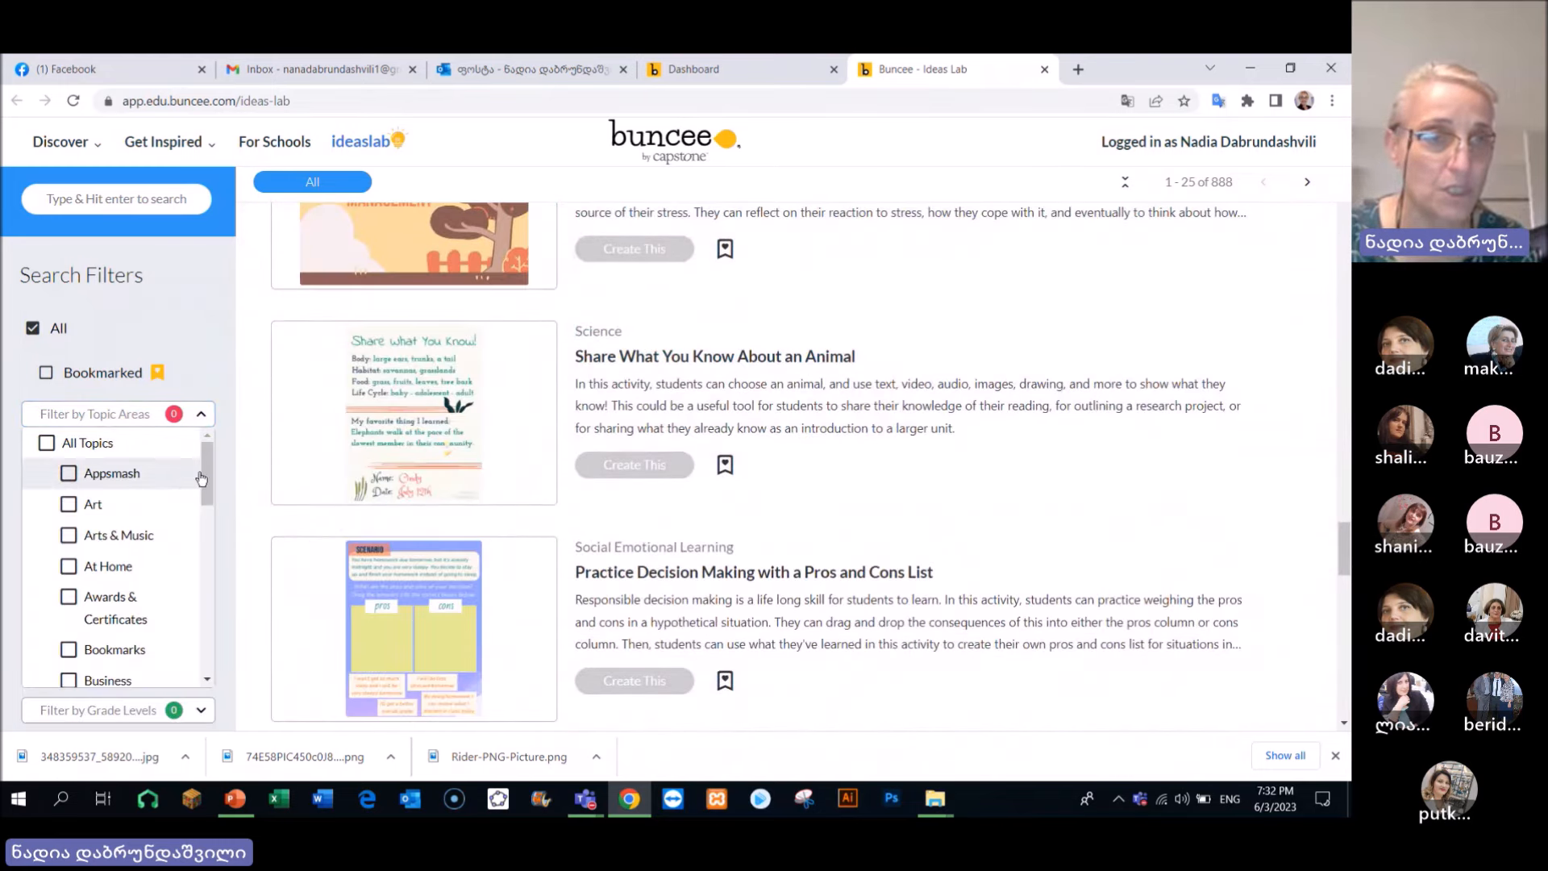
scroll(121, 512, "down", 3)
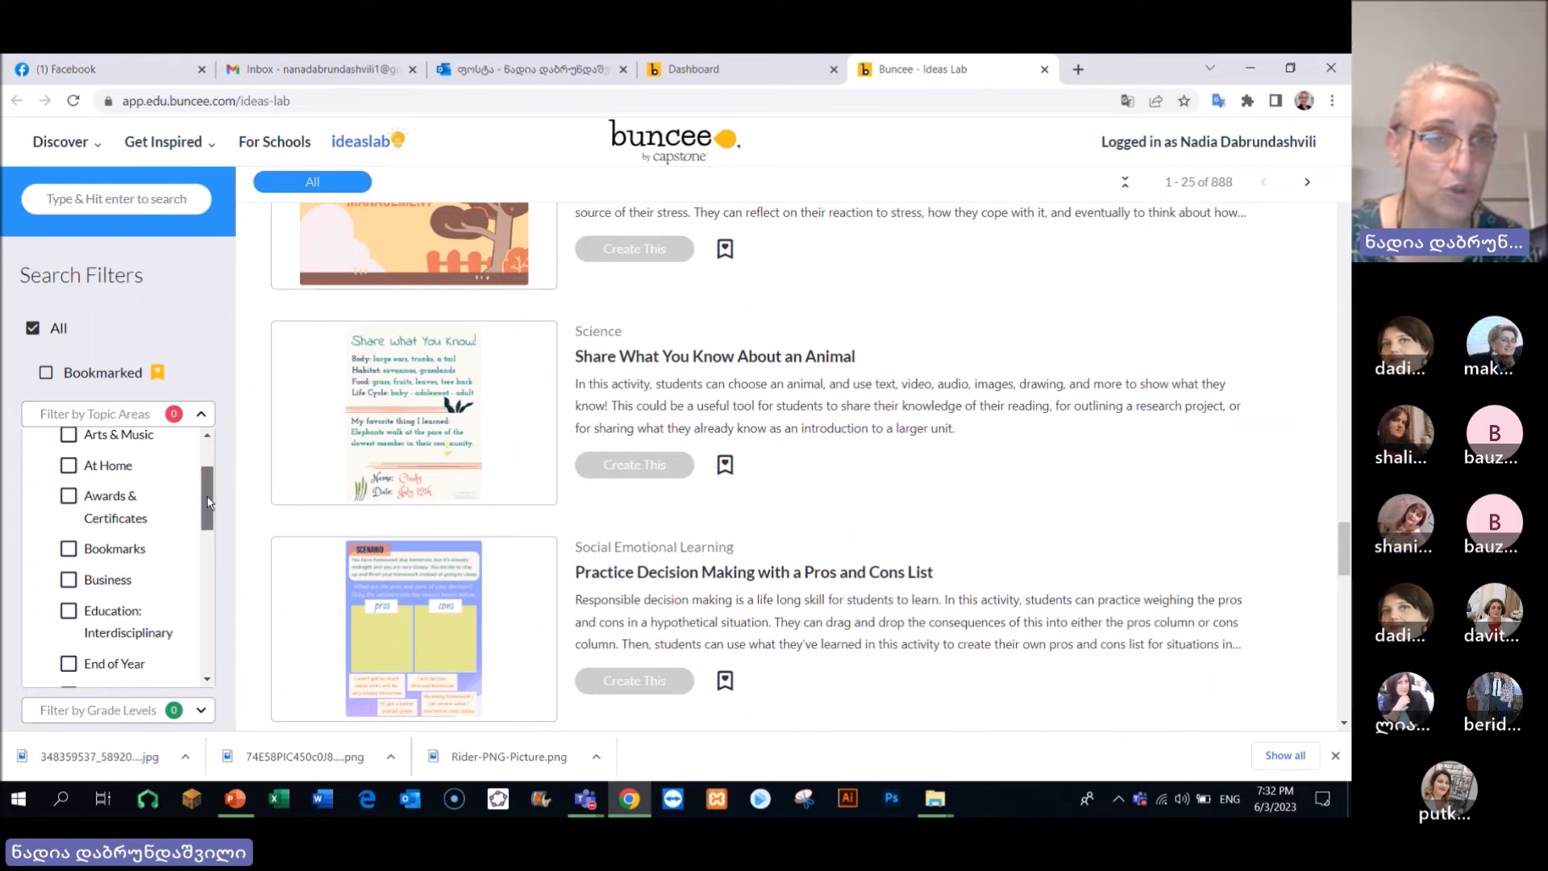
left_click(117, 517)
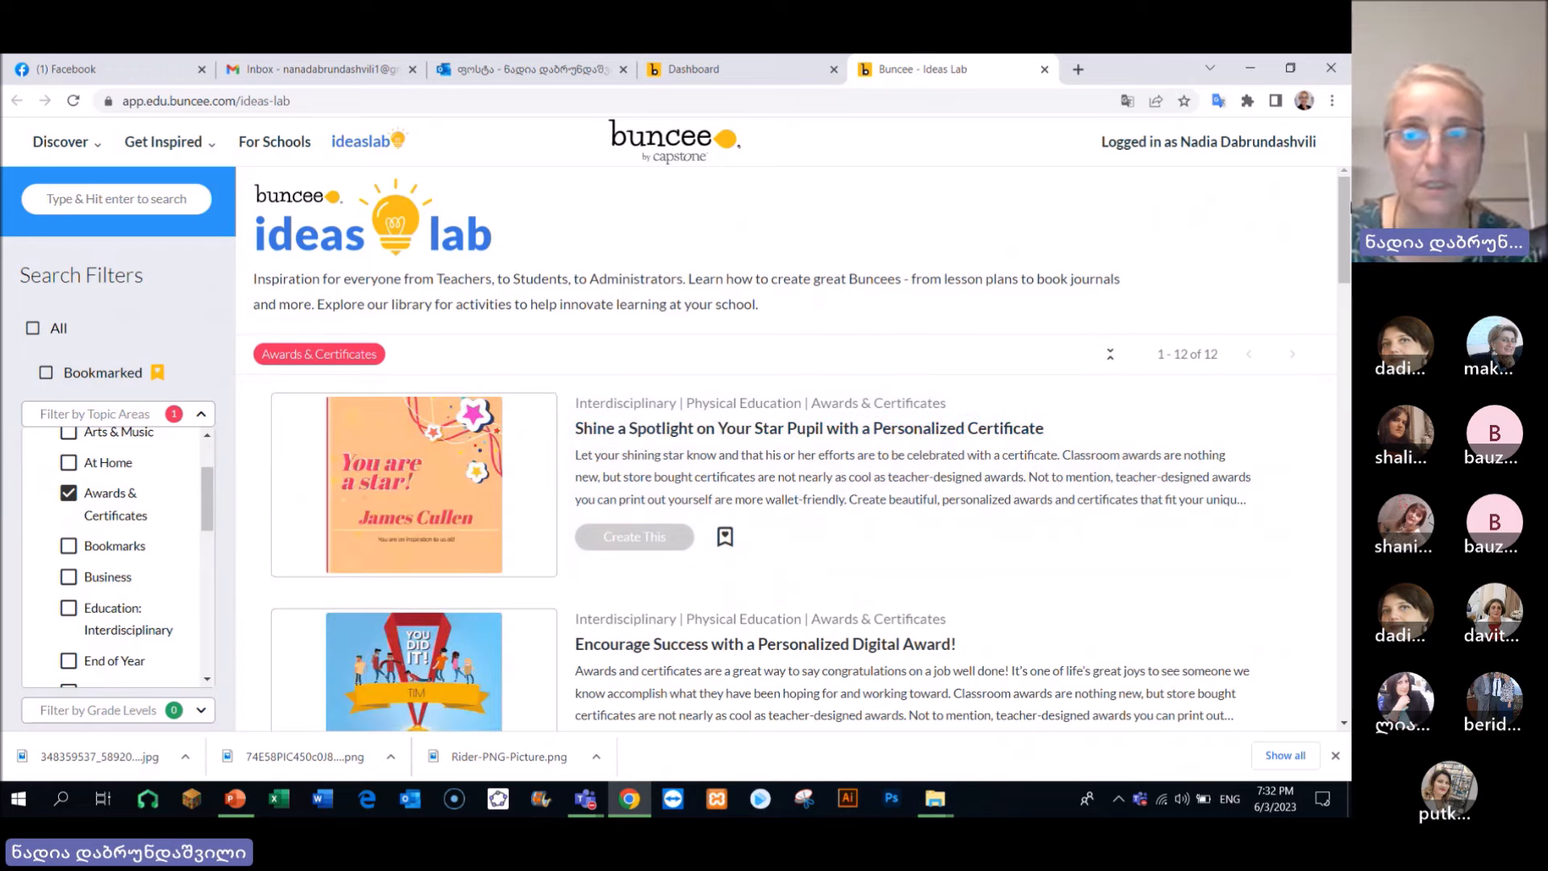
Look through the award and certificate ideas, and add Science to the topic filter
scroll(1343, 224, "down", 10)
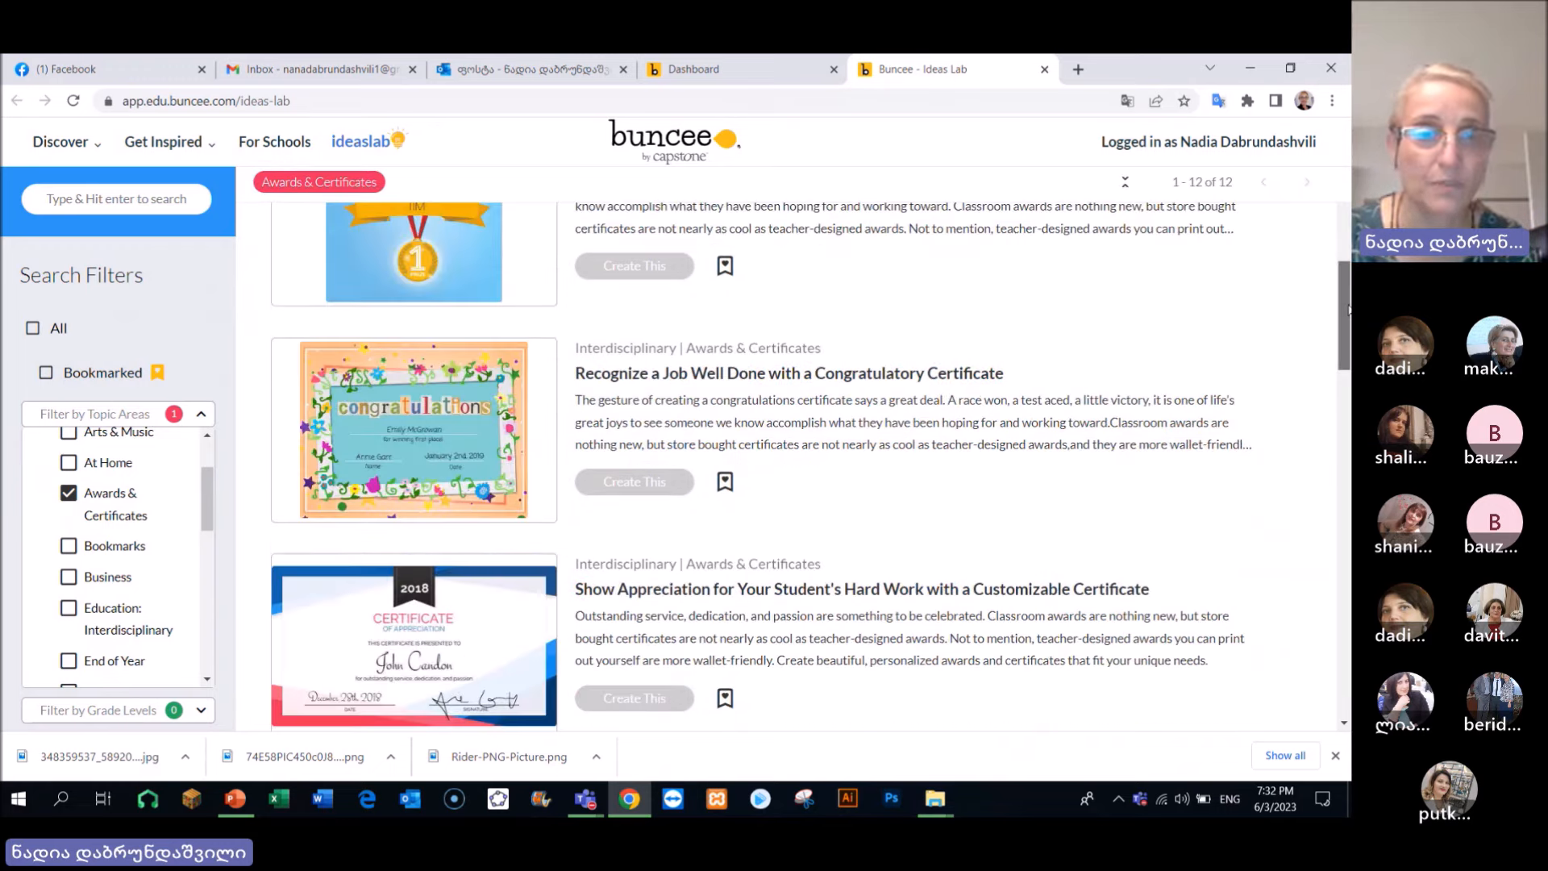
scroll(806, 468, "down", 2)
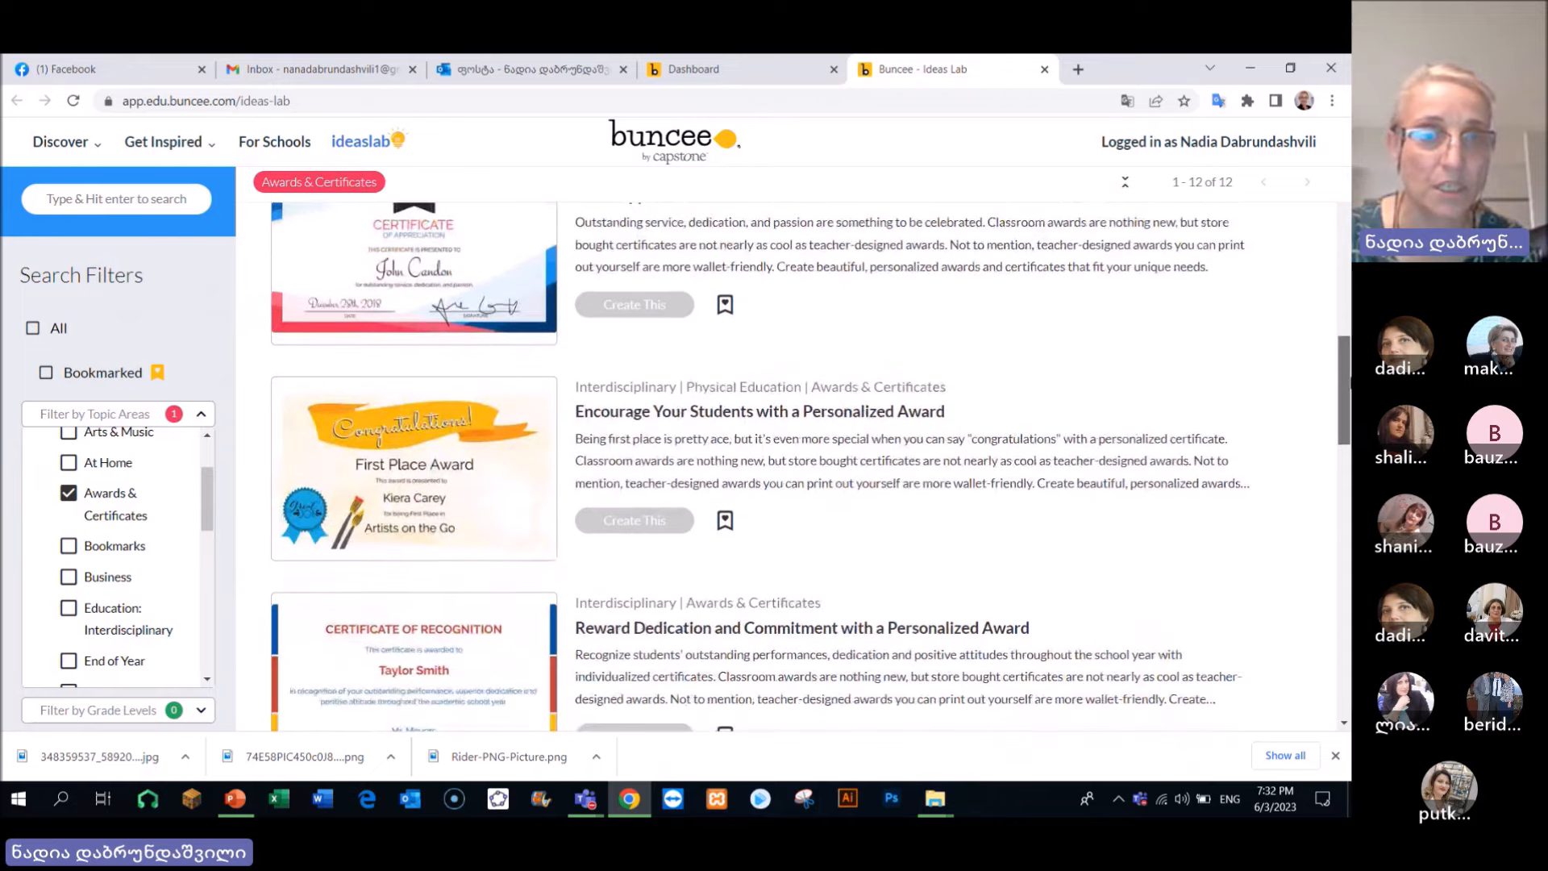
scroll(806, 467, "down", 5)
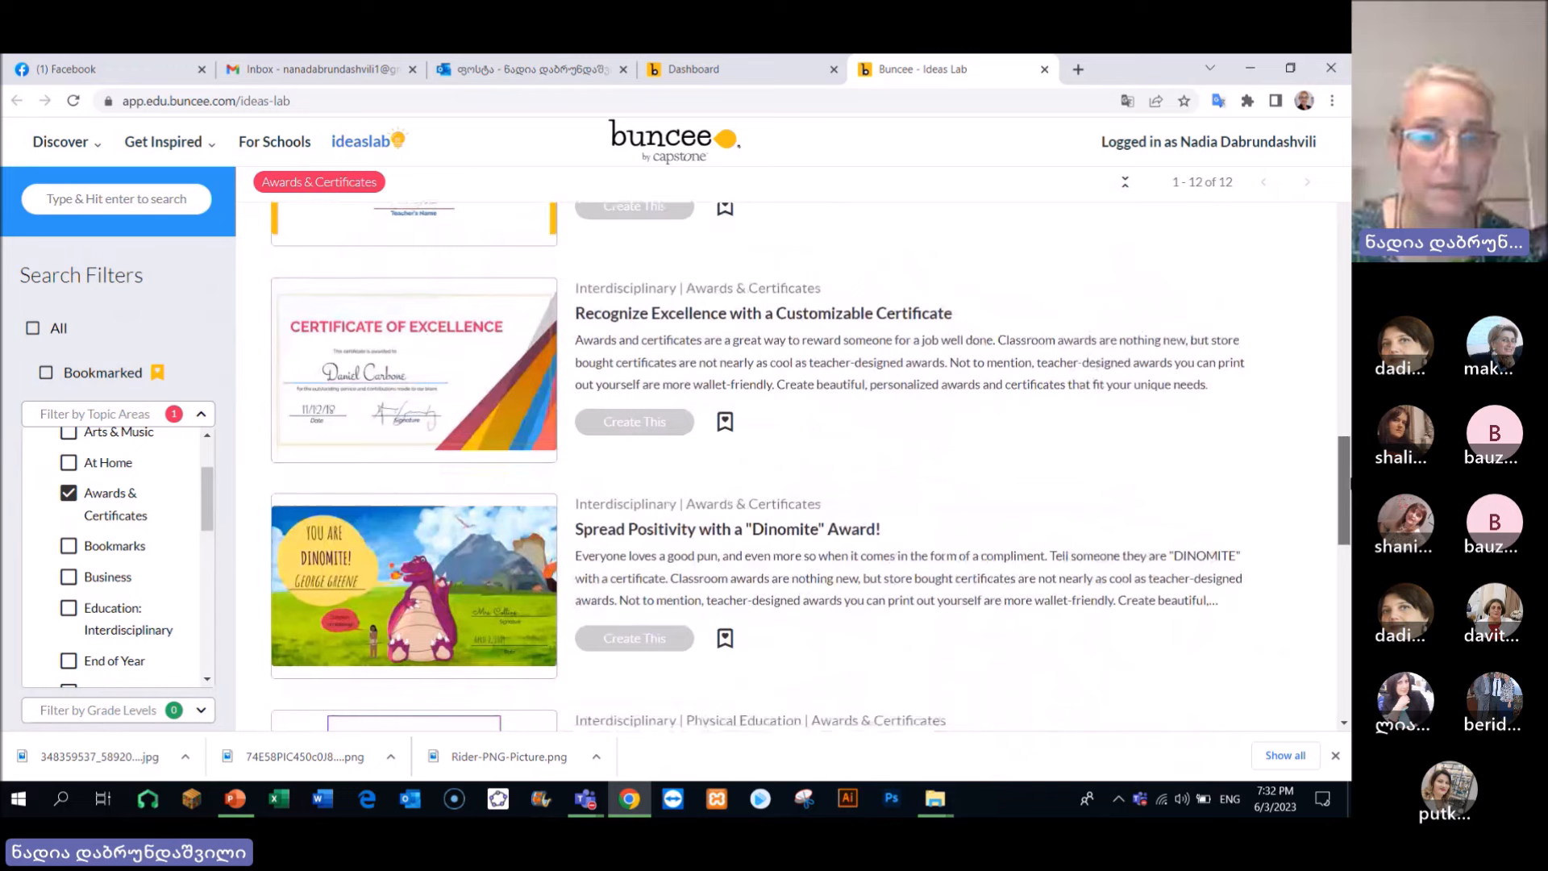
scroll(806, 468, "down", 1)
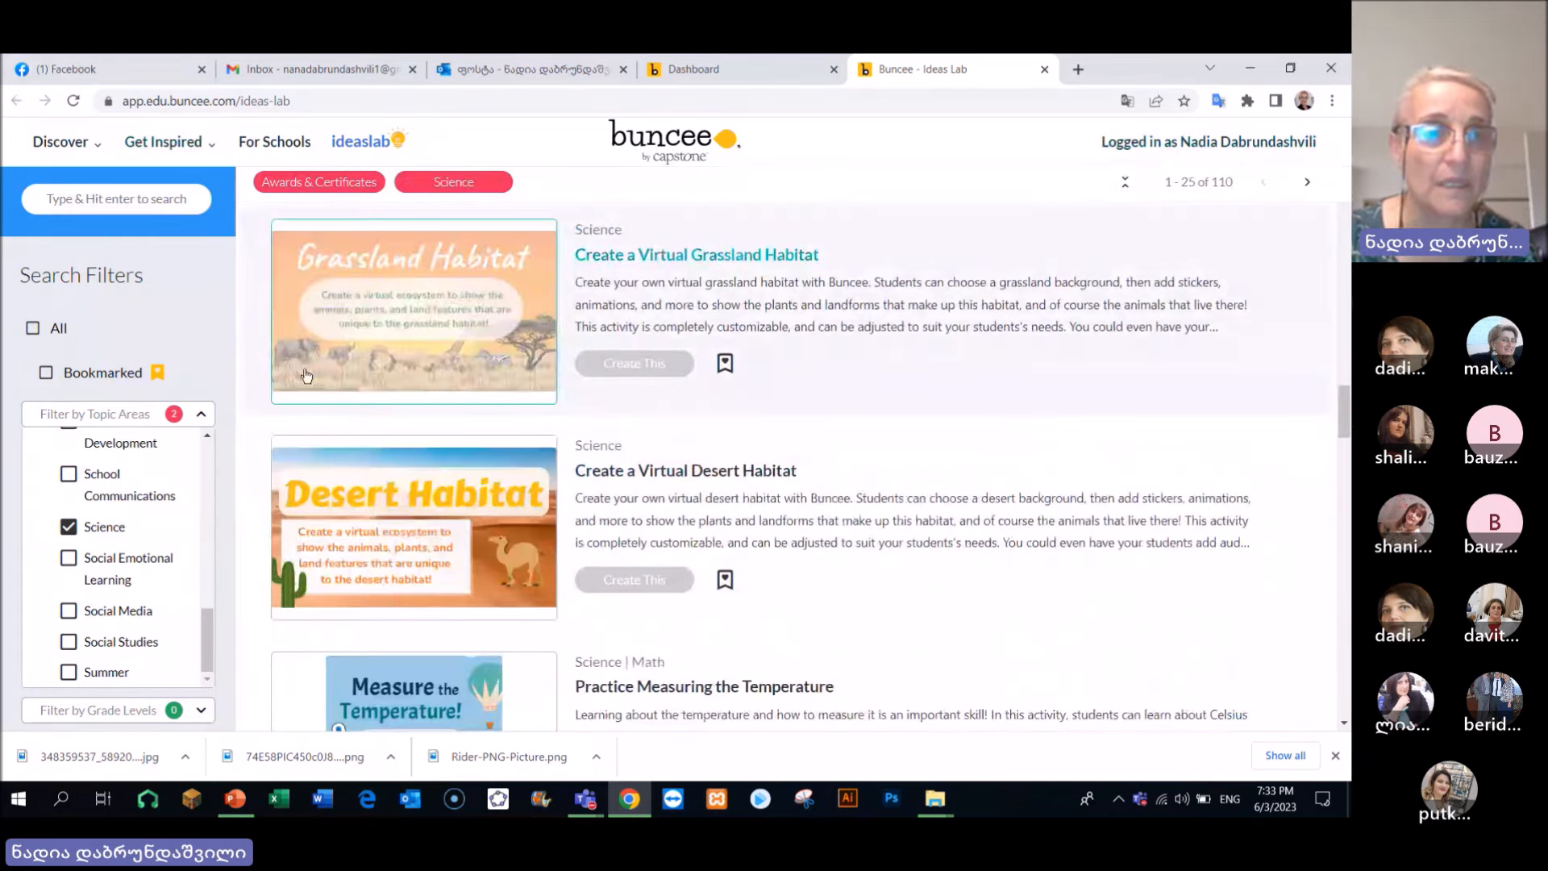
Return to the Buncee dashboard and create a new Buncee in Version 2.0
mouse_move(326, 179)
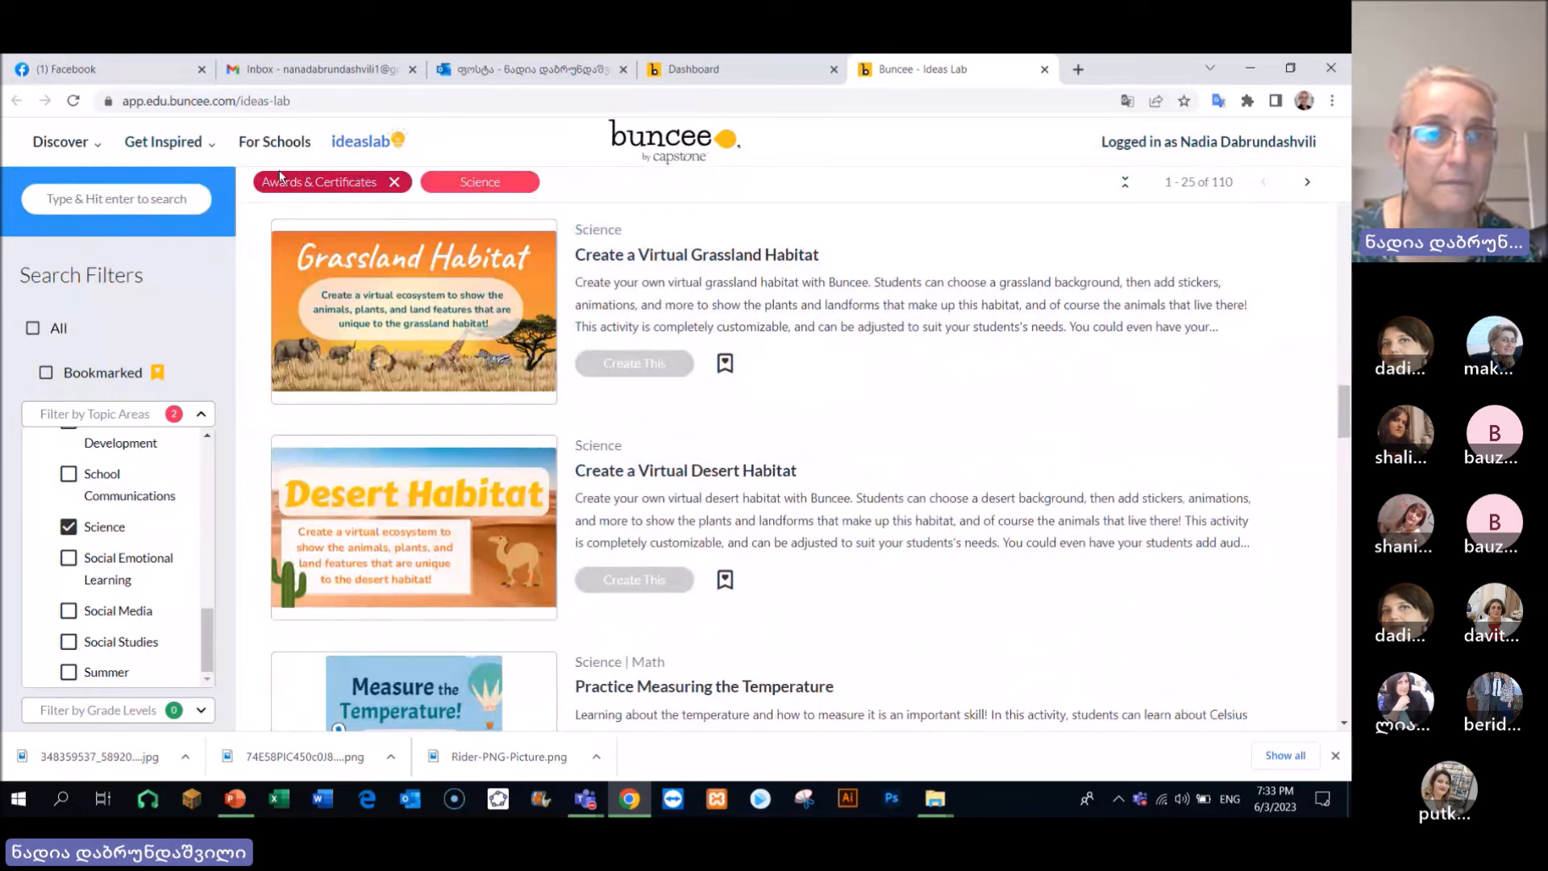
mouse_move(58, 143)
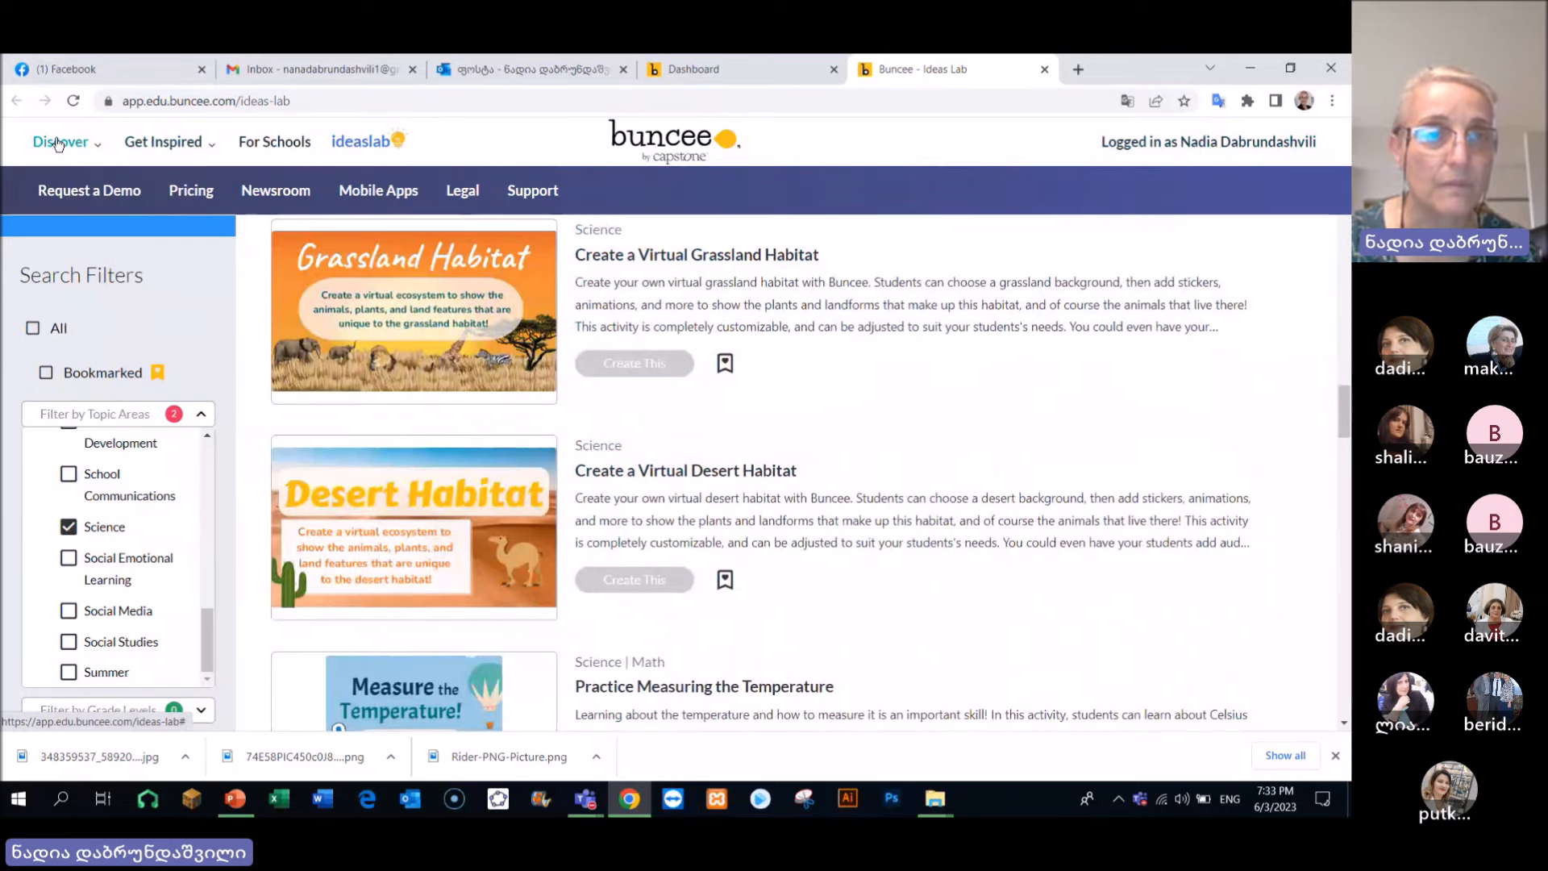
left_click(749, 70)
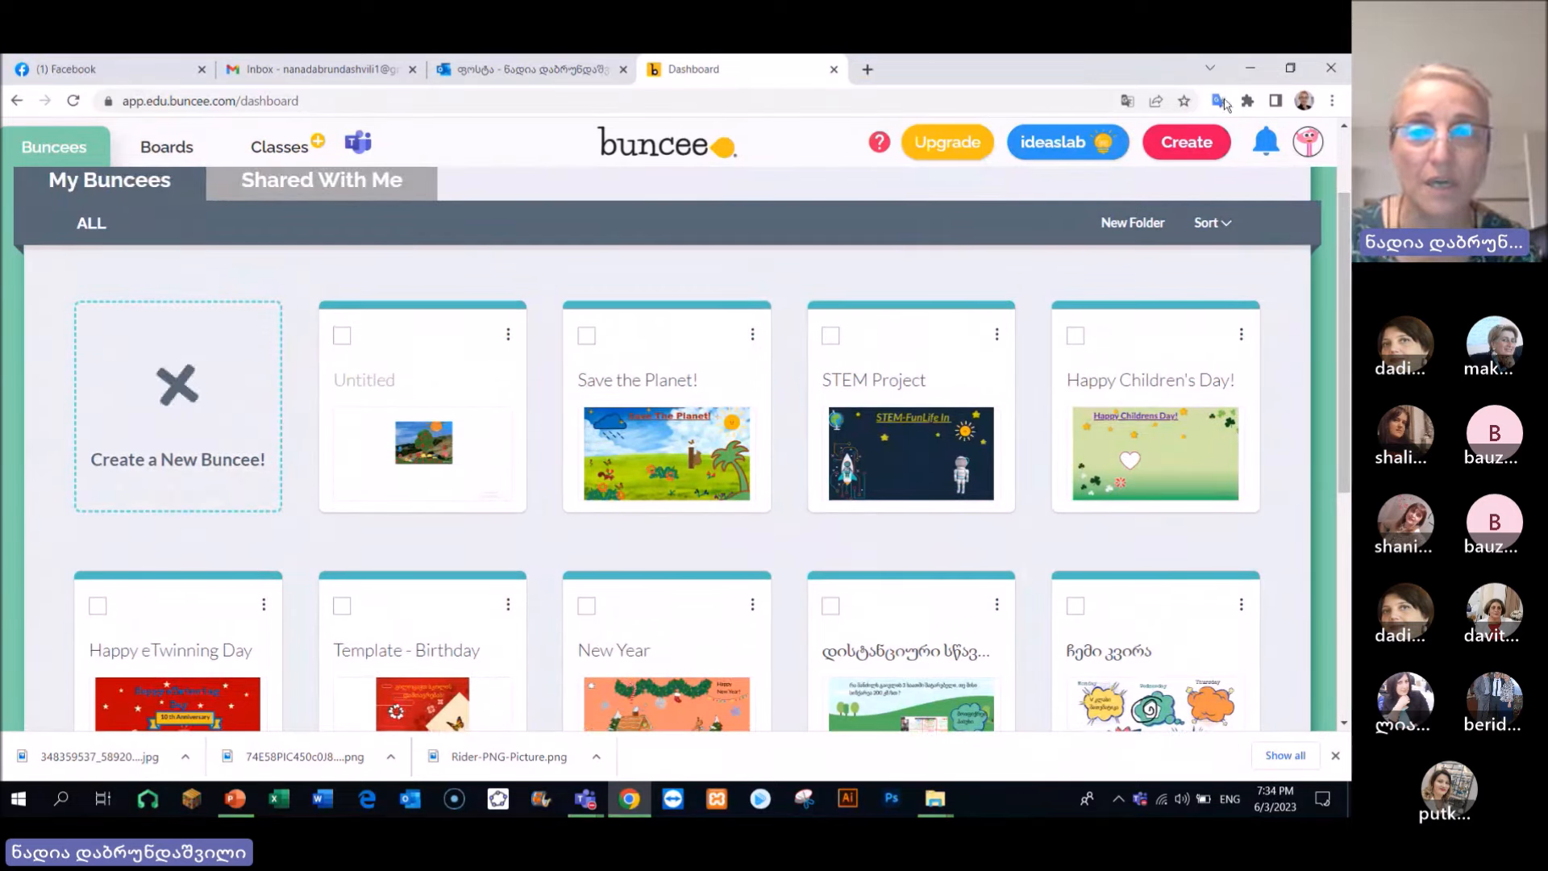
left_click(1186, 142)
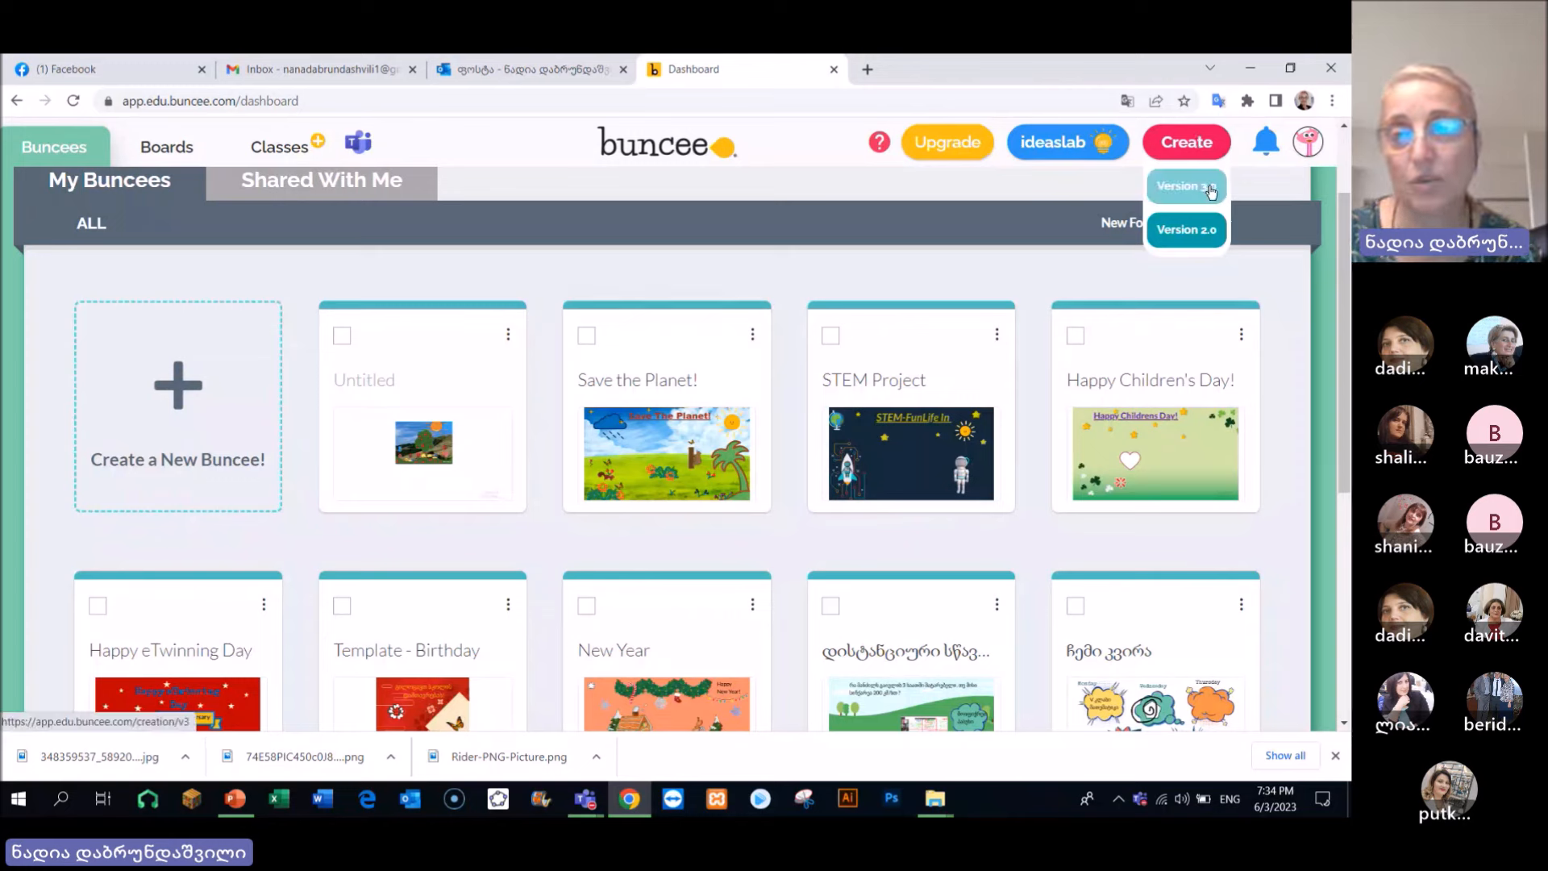
left_click(1183, 233)
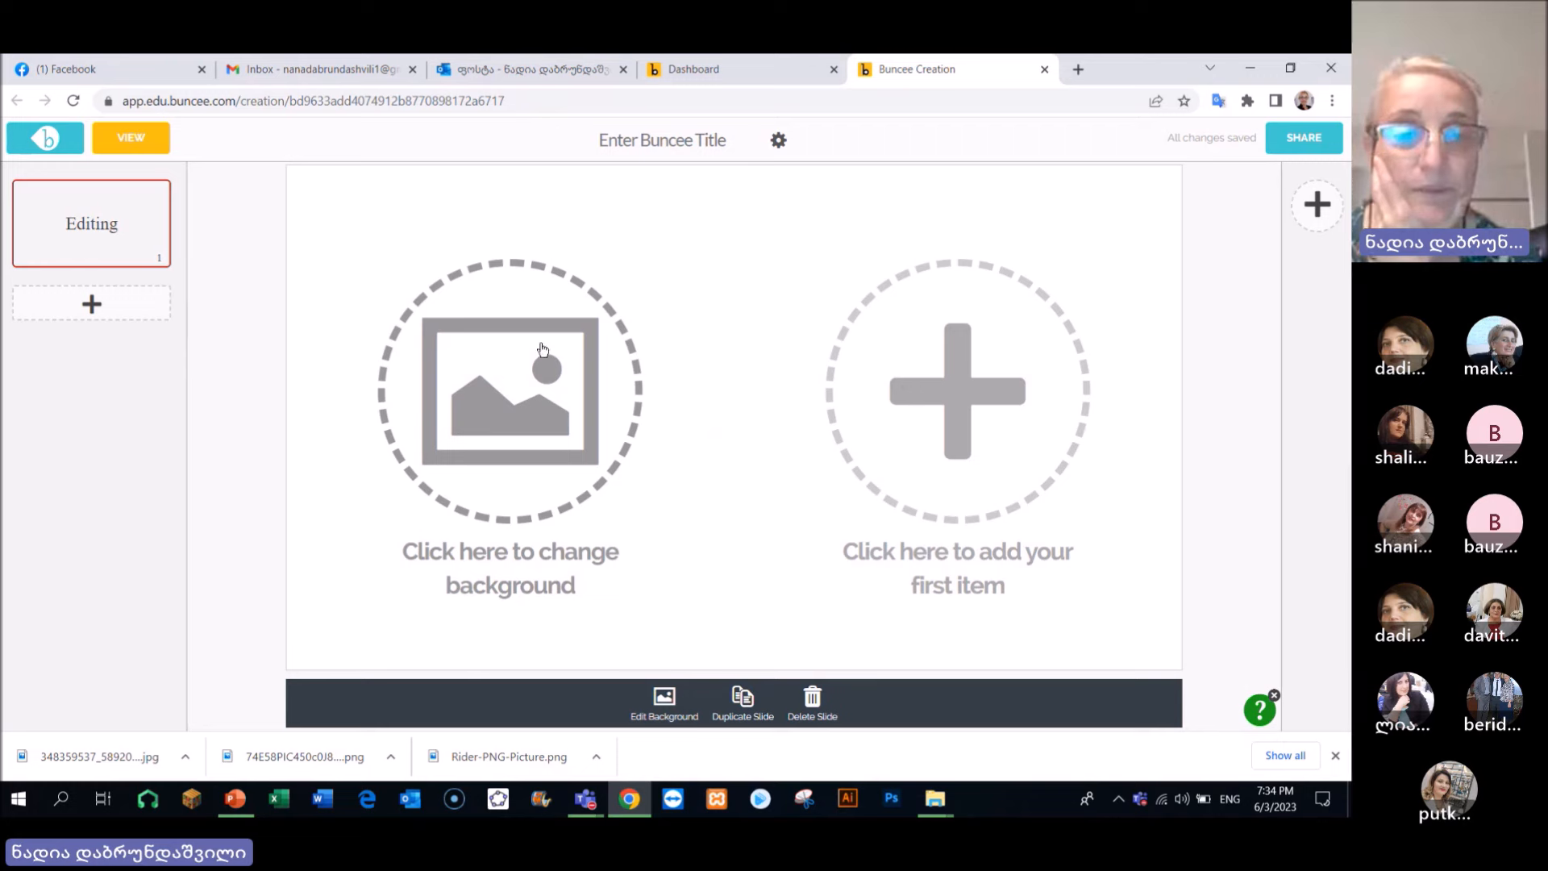
Open the slide's background library and search it for "classroom"
left_click(500, 408)
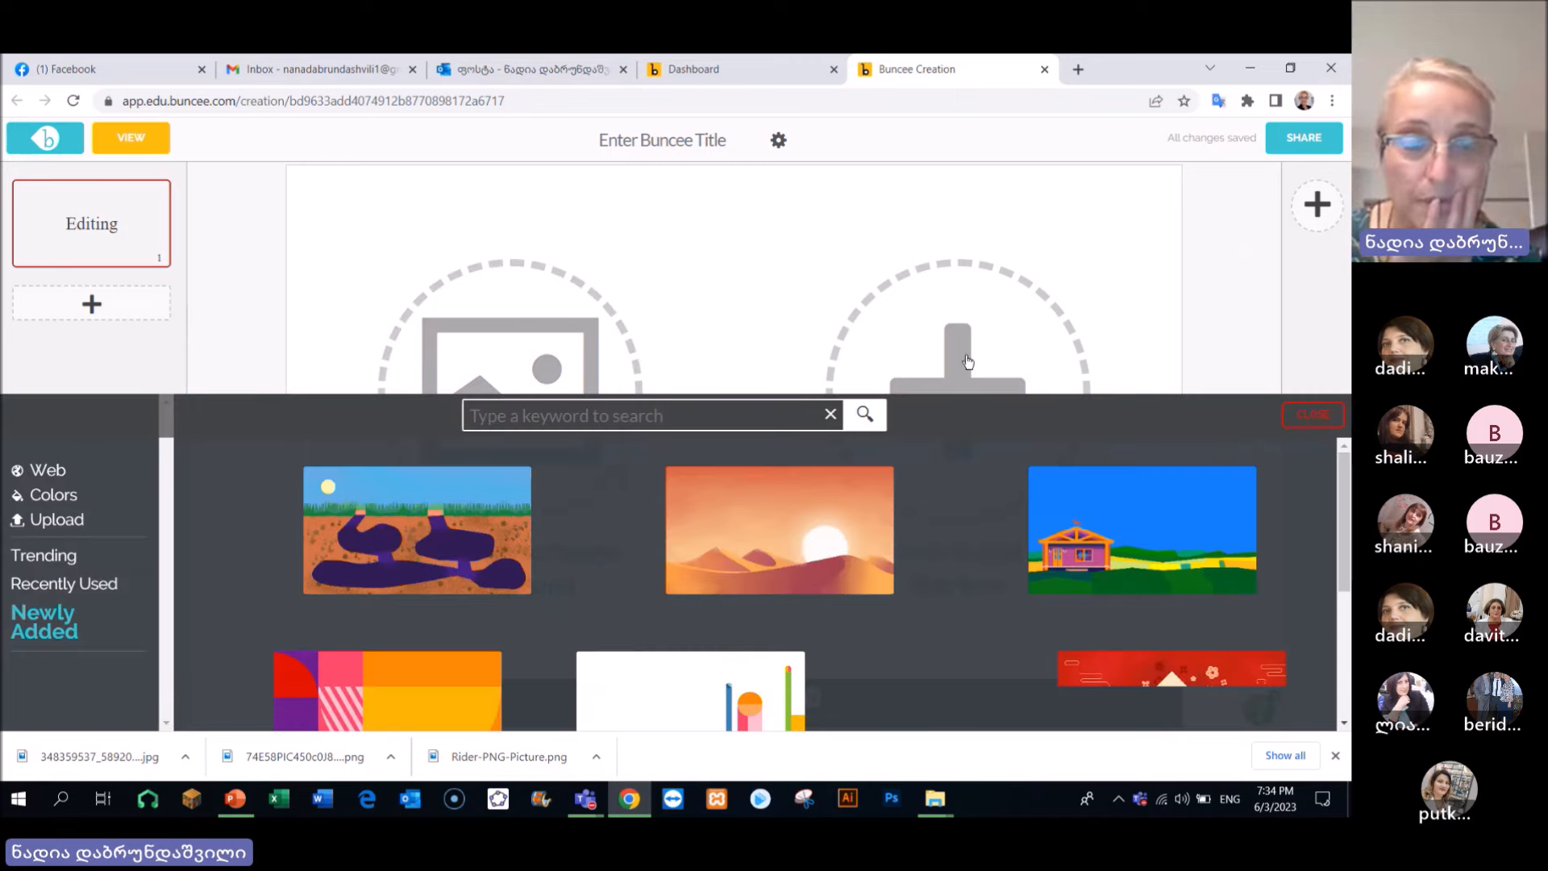
left_click_drag(1344, 493, 1349, 536)
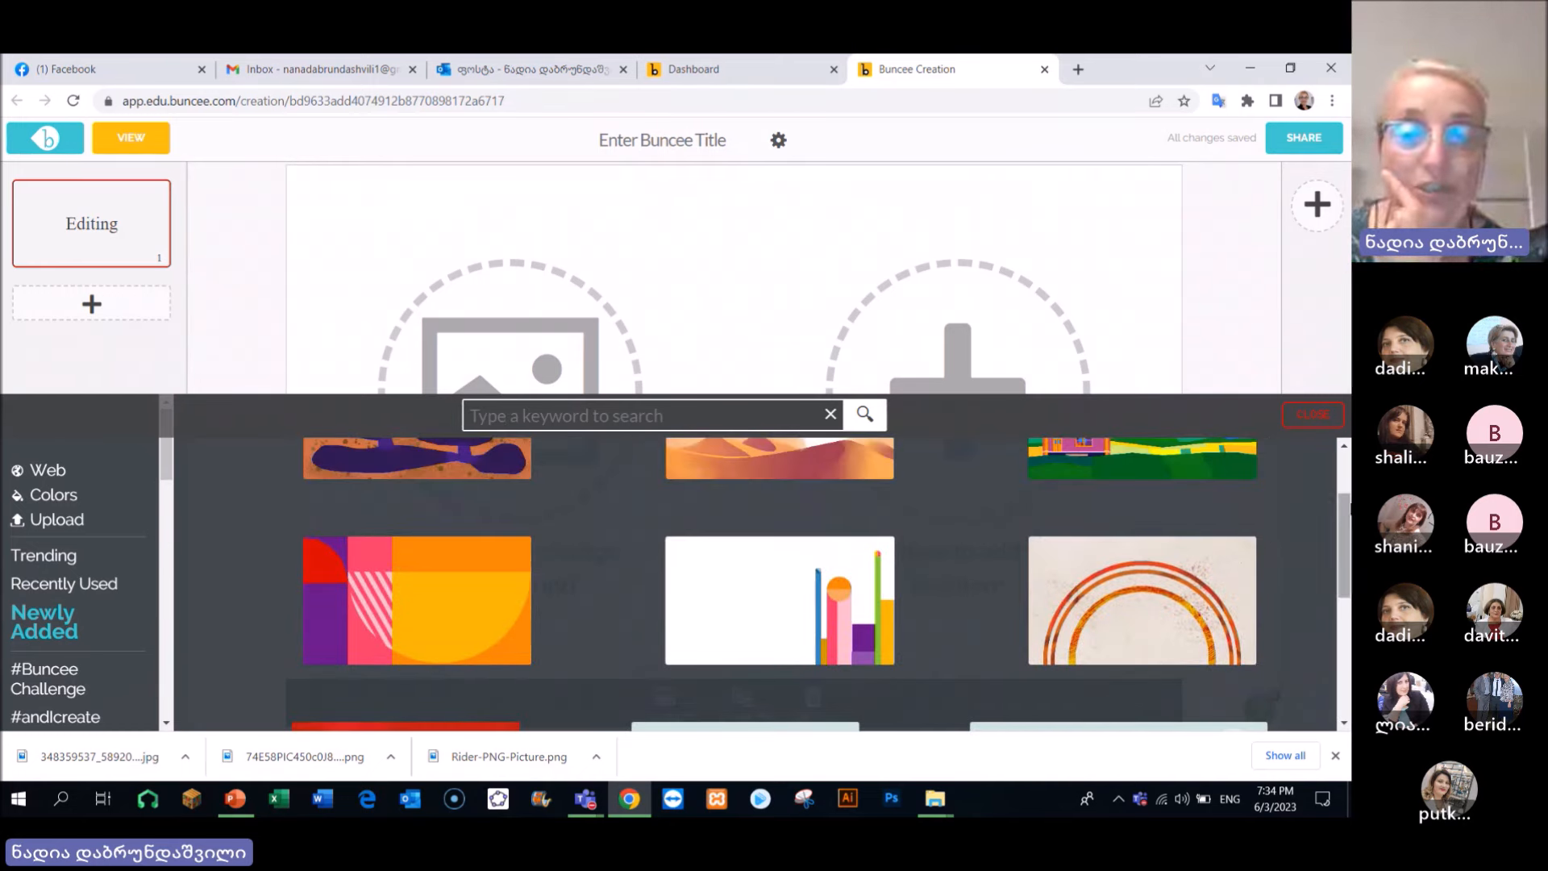
left_click_drag(1345, 522, 1344, 483)
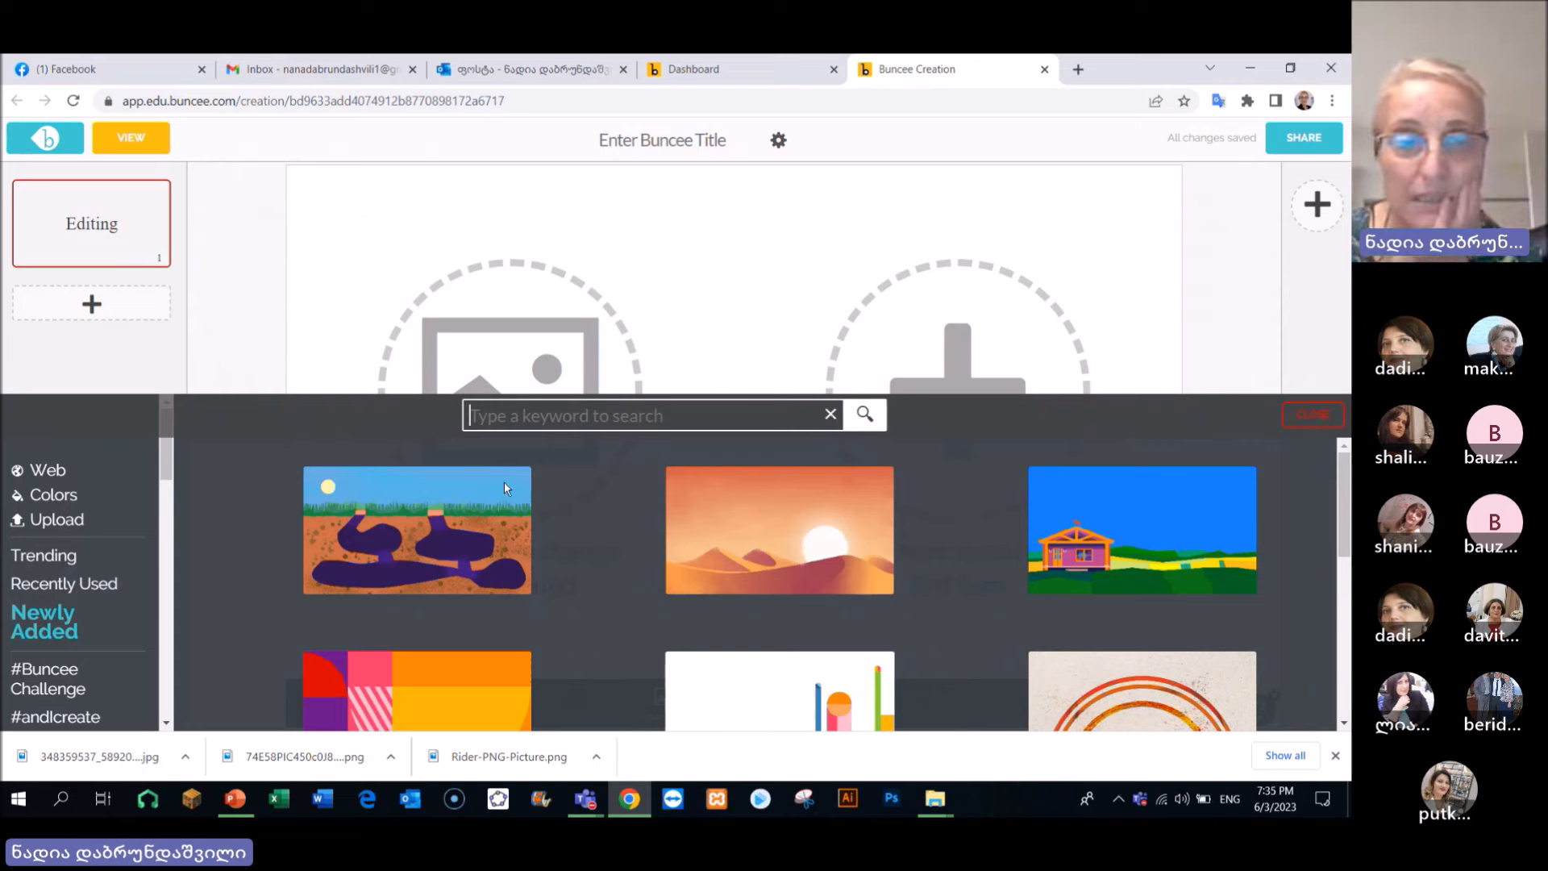
type("clasroom")
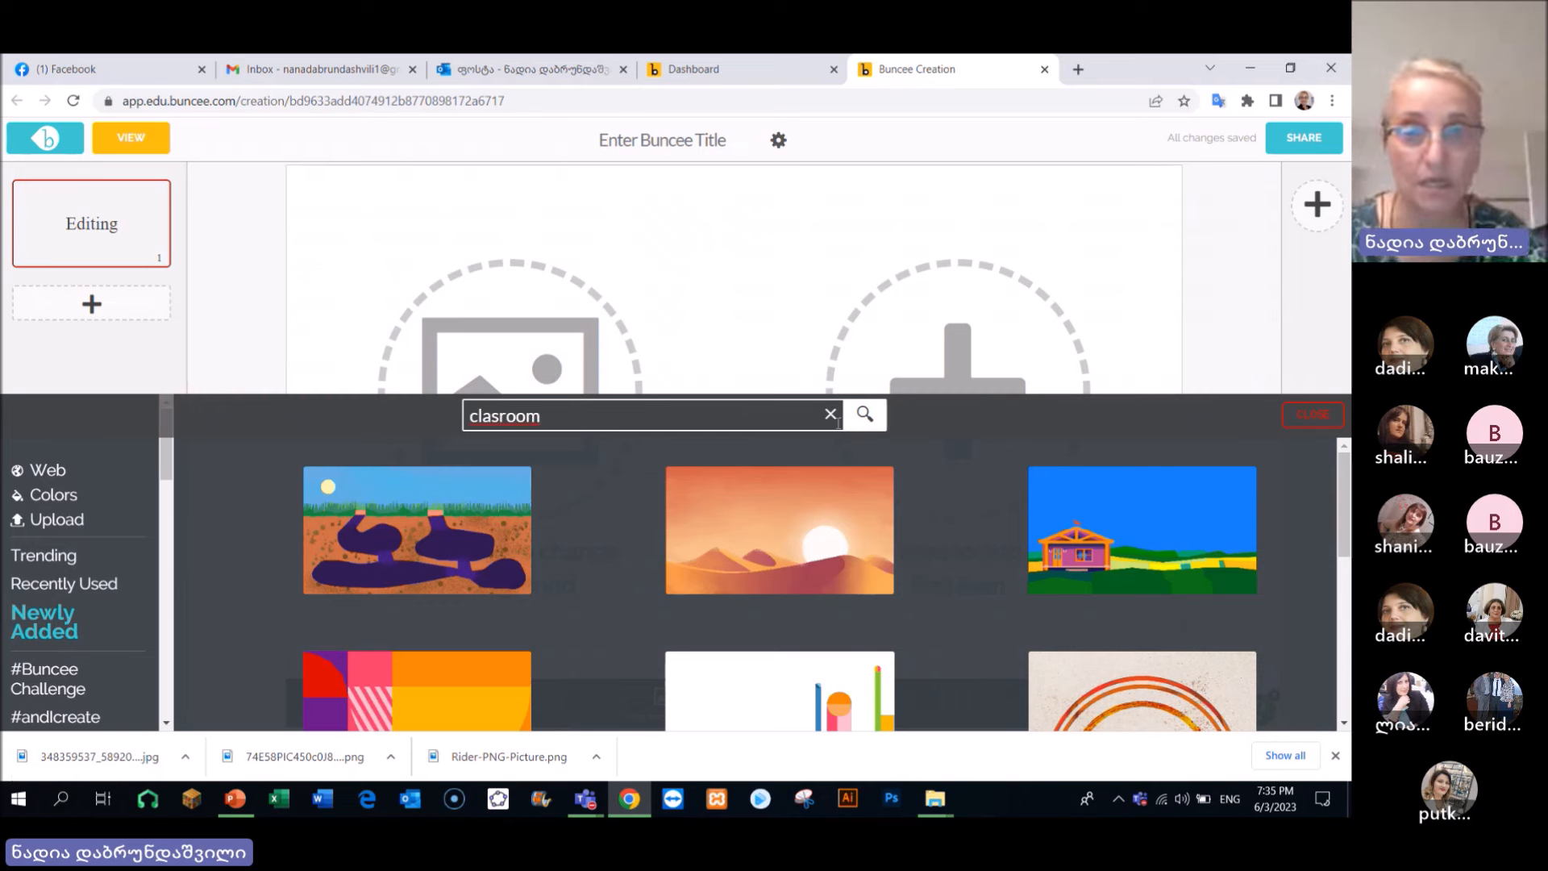
left_click(865, 414)
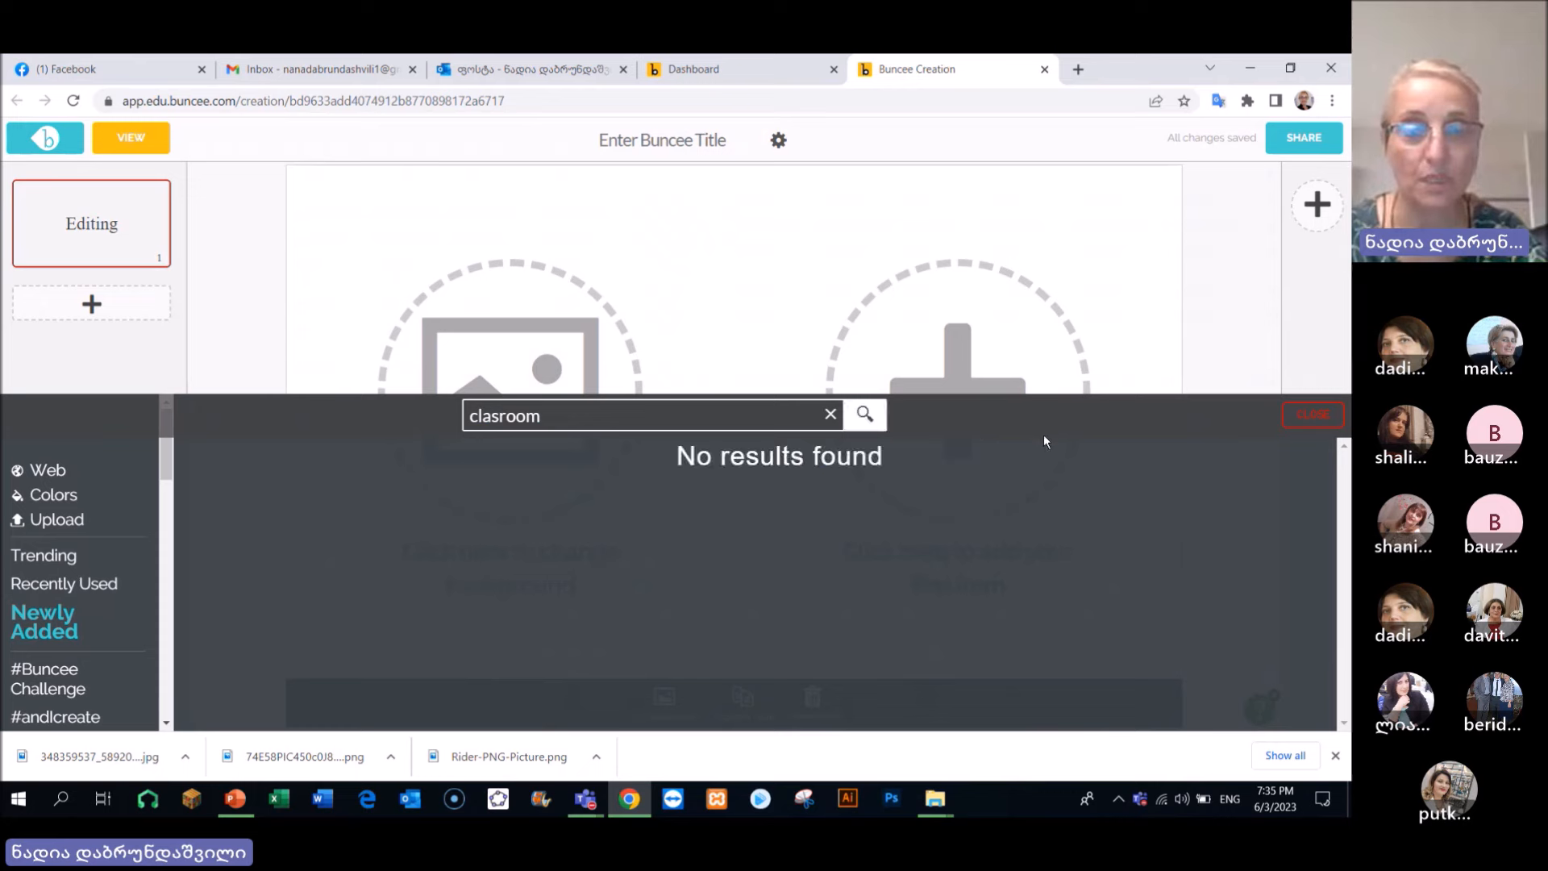
type("s")
key("Return")
Choose the empty classroom background with the whiteboard, desk and wooden floor, and apply it to all slides
scroll(779, 580, "down", 3)
scroll(779, 581, "down", 5)
scroll(779, 581, "up", 1)
mouse_move(1344, 512)
left_mouse_down()
mouse_move(1342, 617)
mouse_move(1311, 690)
mouse_move(750, 526)
left_mouse_up()
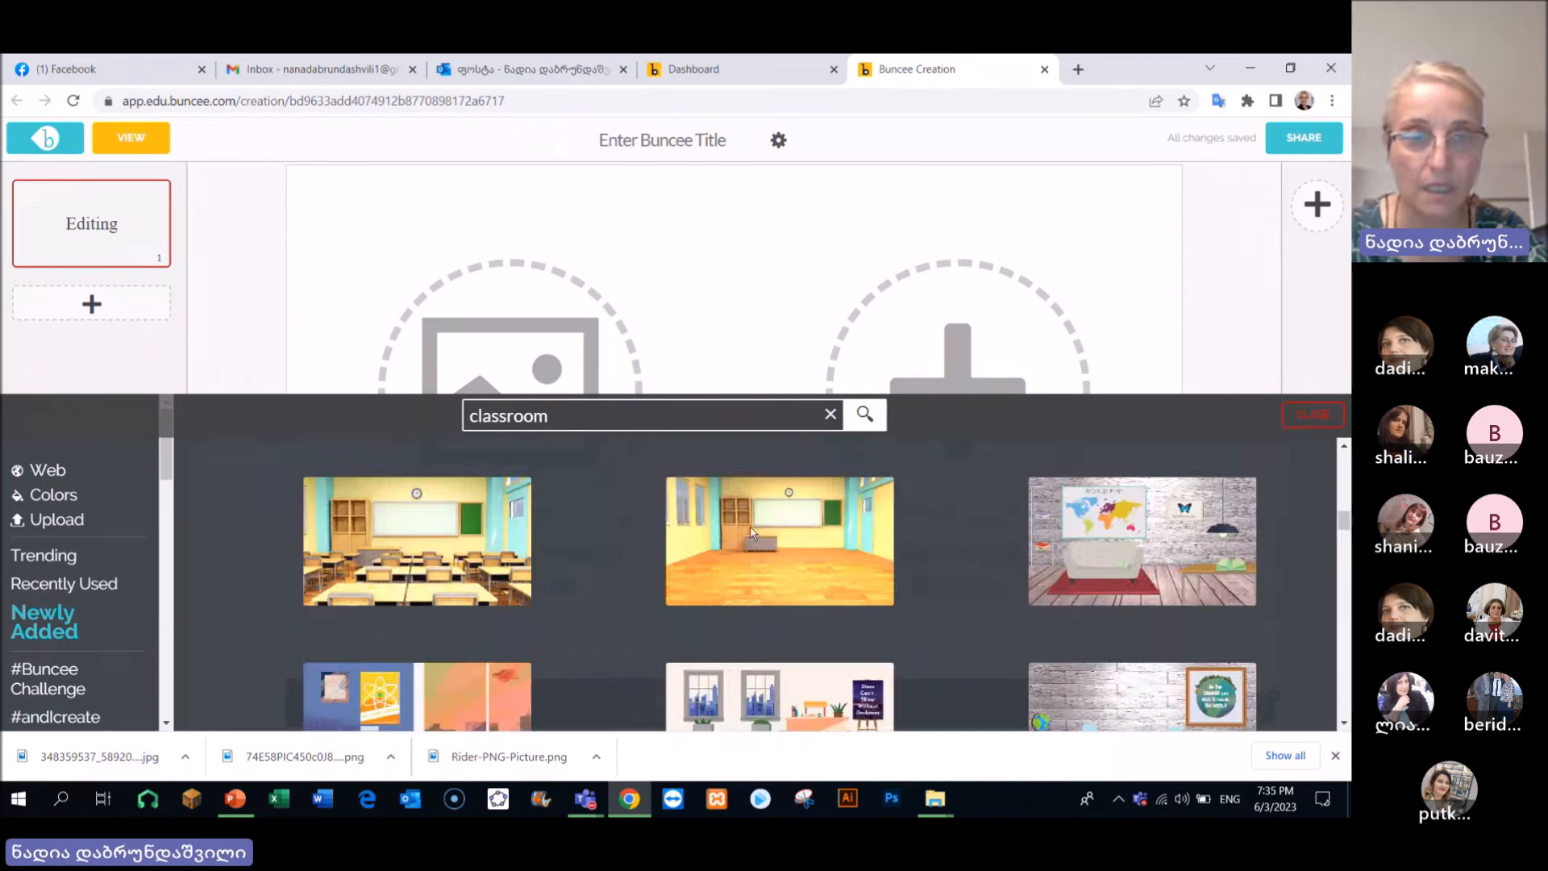
left_click(797, 530)
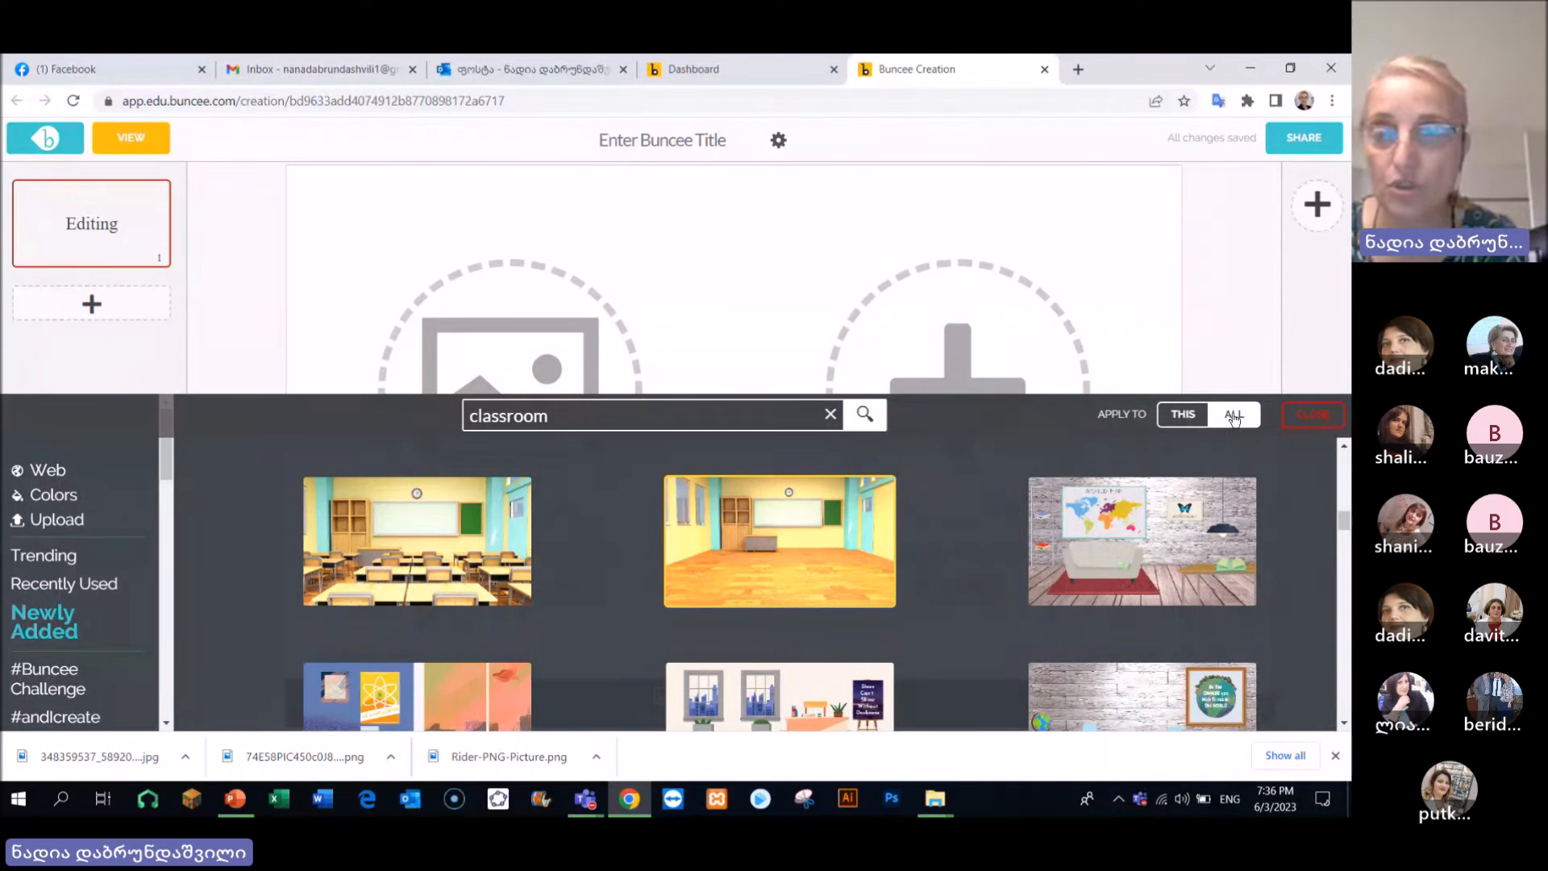
left_click(1234, 416)
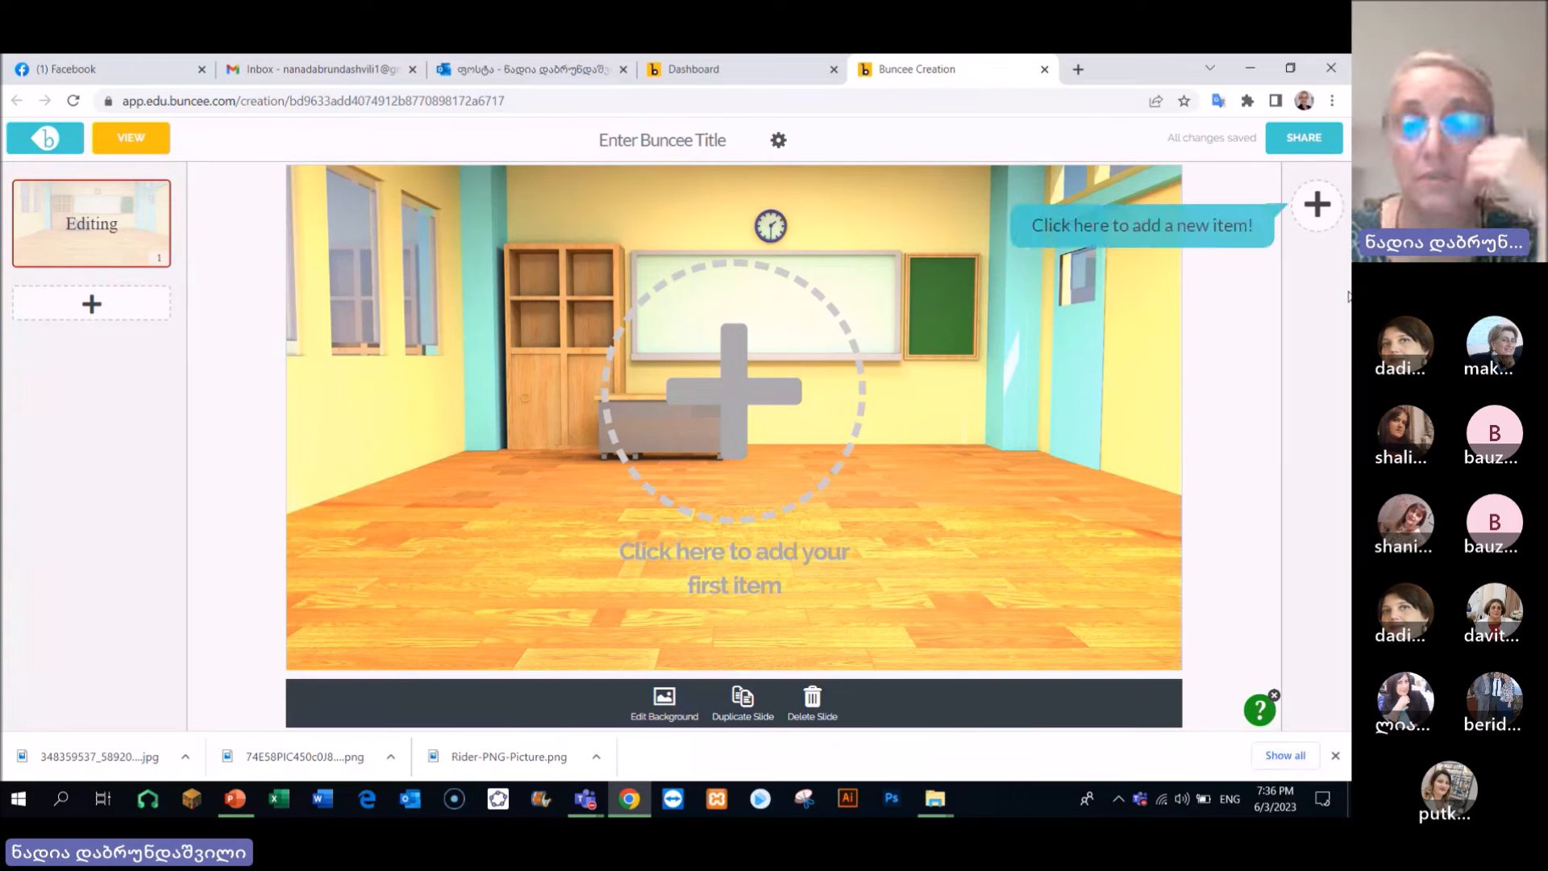
Add a text box to the slide and resize it to fit the classroom whiteboard
left_click(1315, 204)
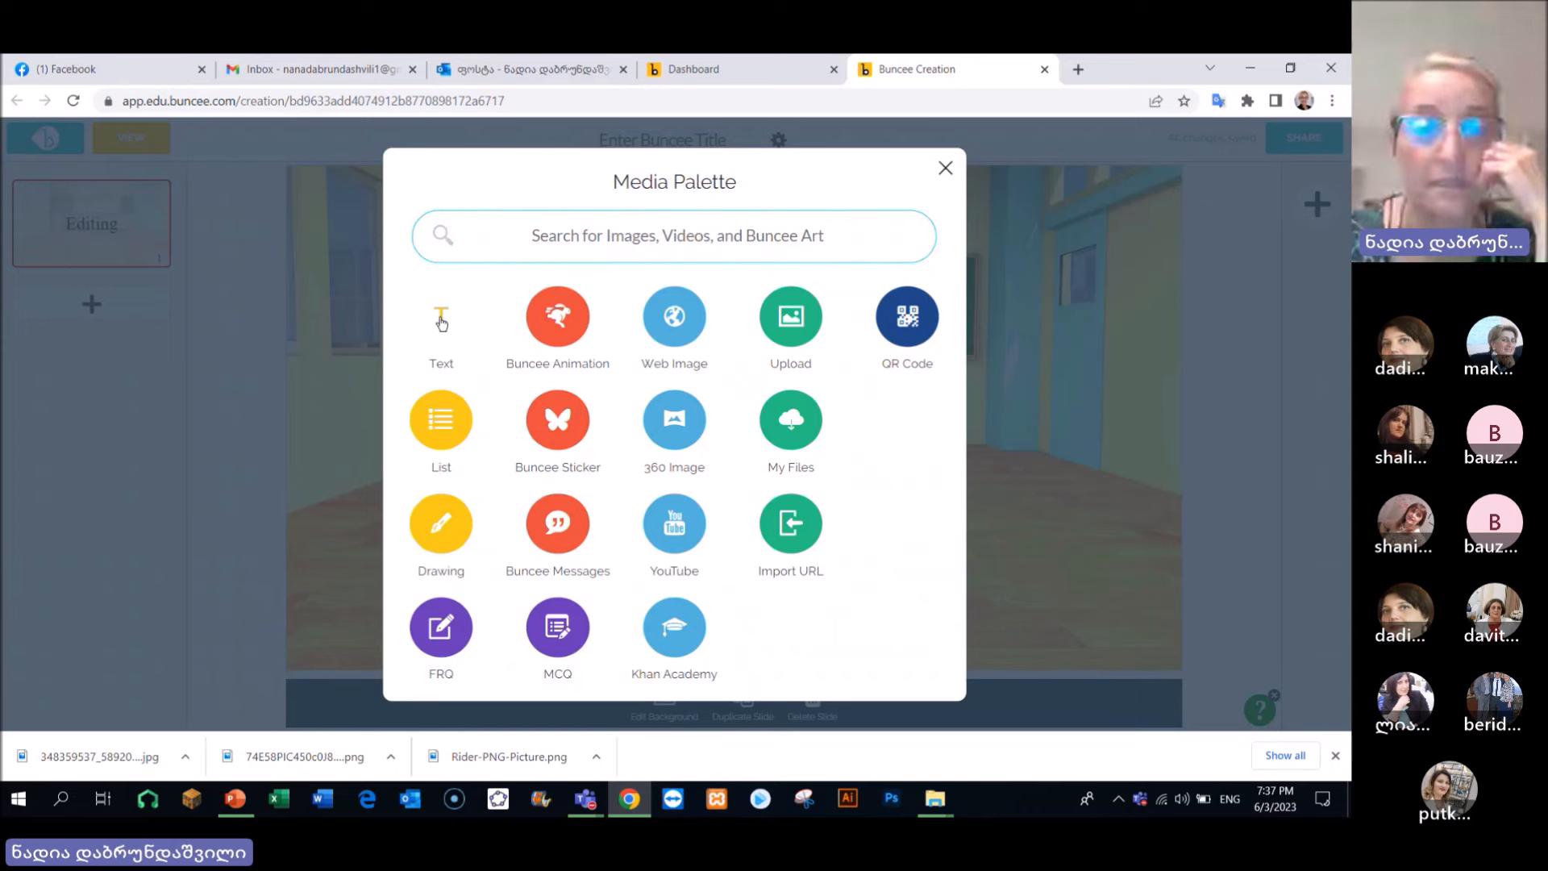
left_click(441, 322)
left_click_drag(474, 214, 562, 225)
left_click_drag(616, 282, 894, 287)
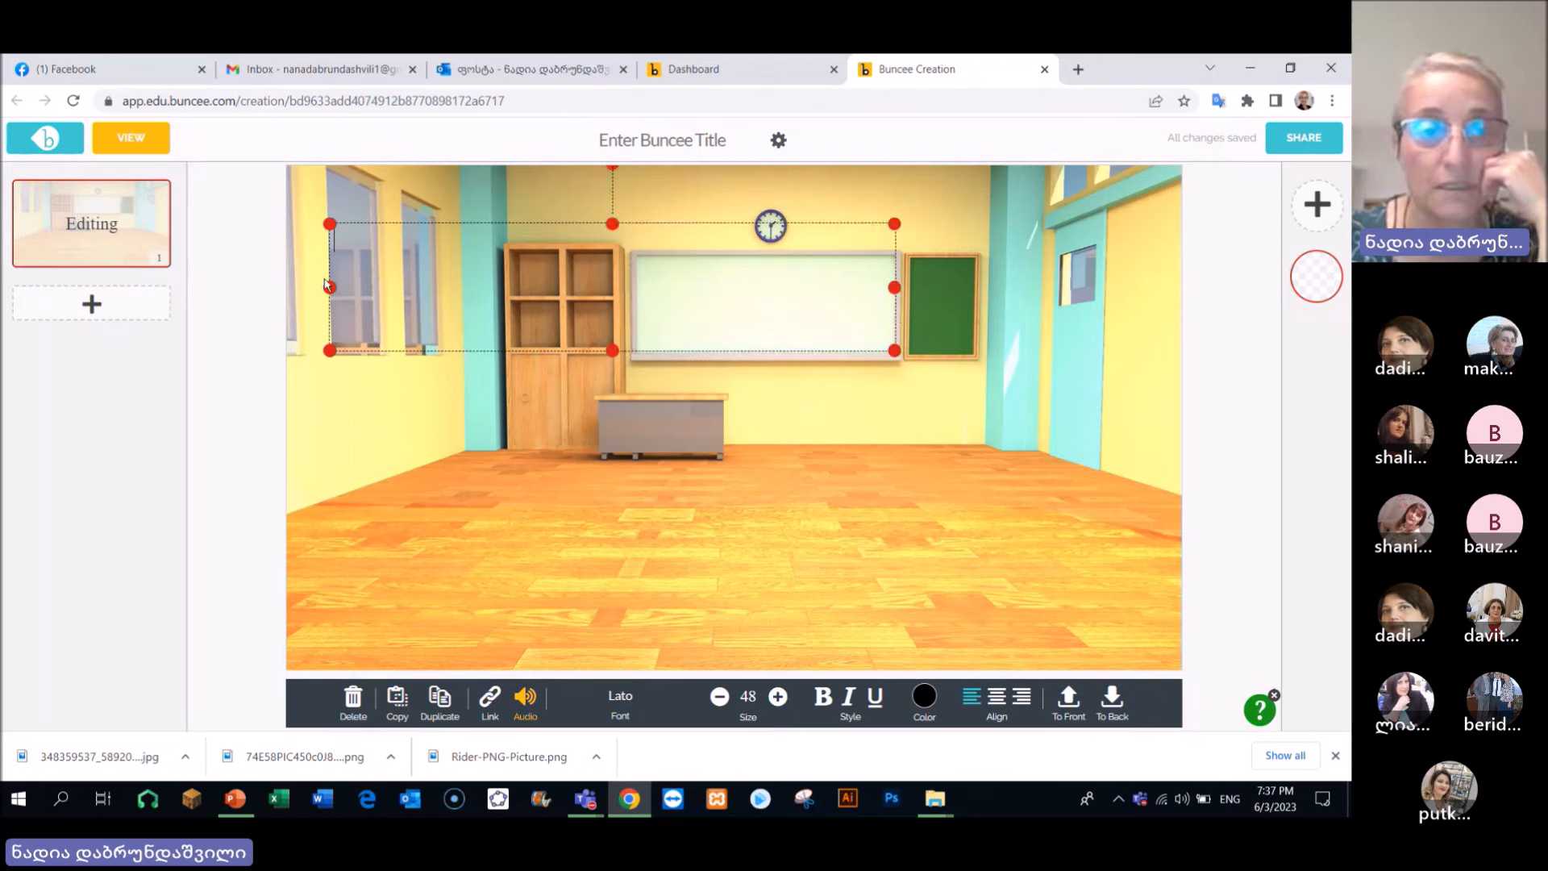
left_click_drag(331, 287, 637, 287)
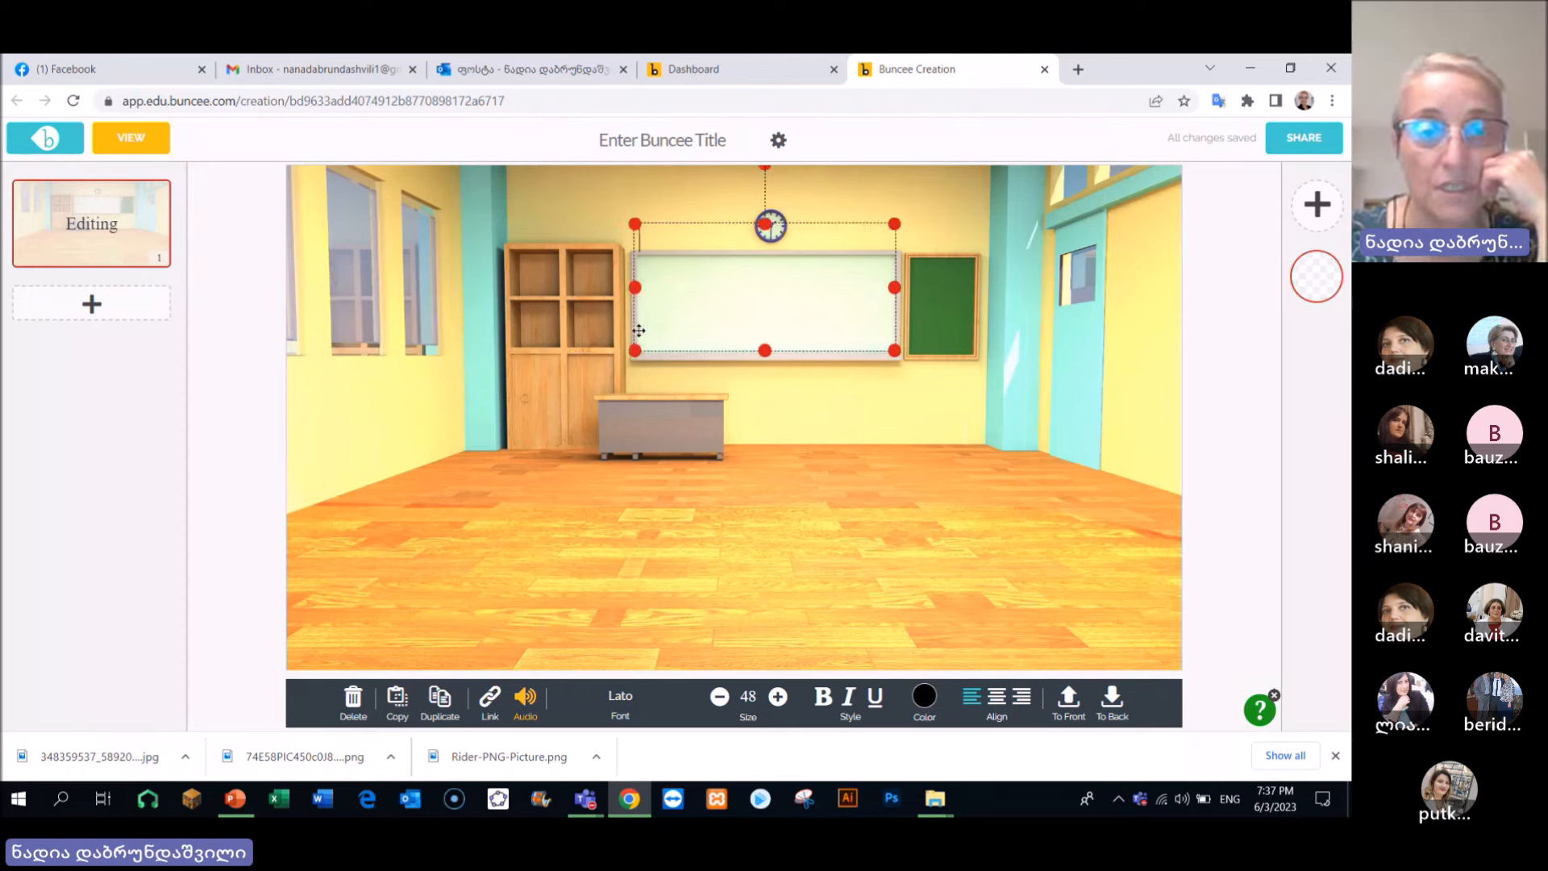
left_click_drag(768, 229, 768, 257)
left_click_drag(766, 352, 766, 360)
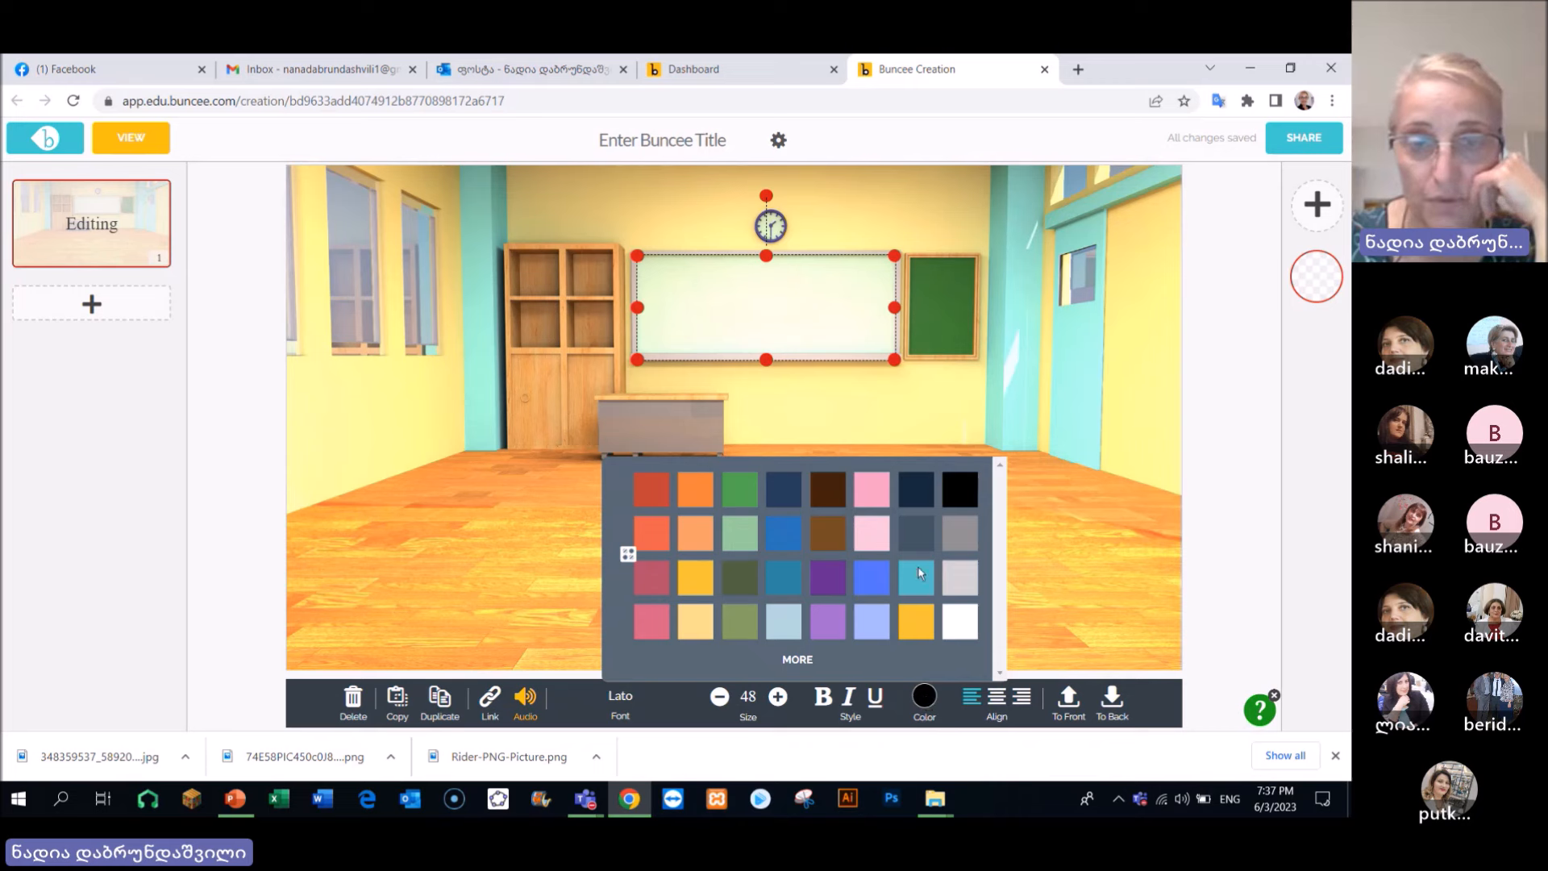
Set the text colour to black and enter "STEM in our life" in the whiteboard text box
left_click(965, 490)
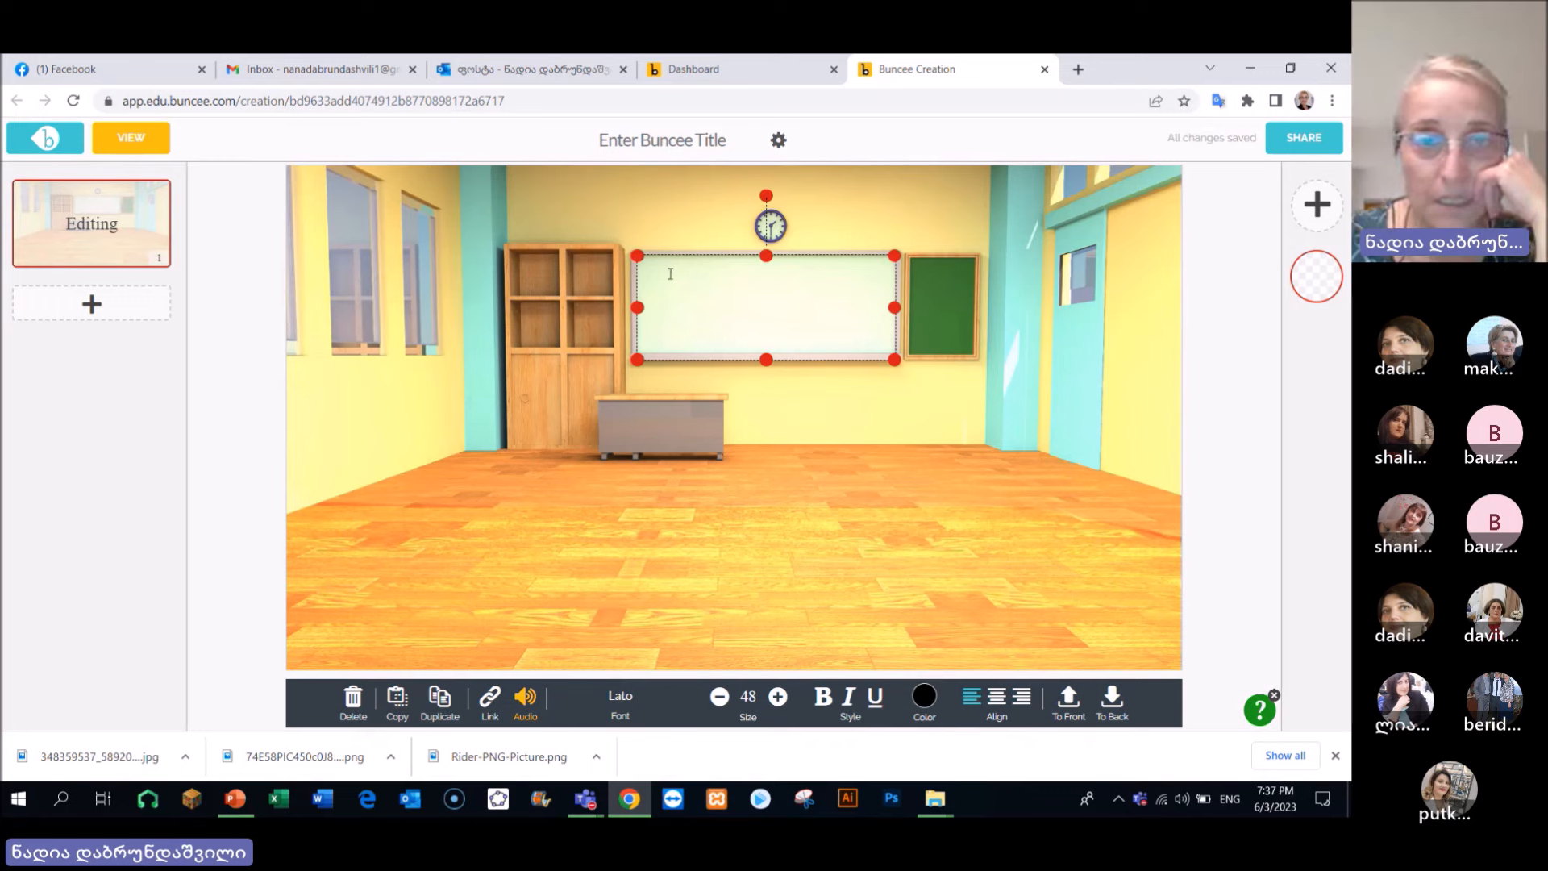
mouse_move(935, 798)
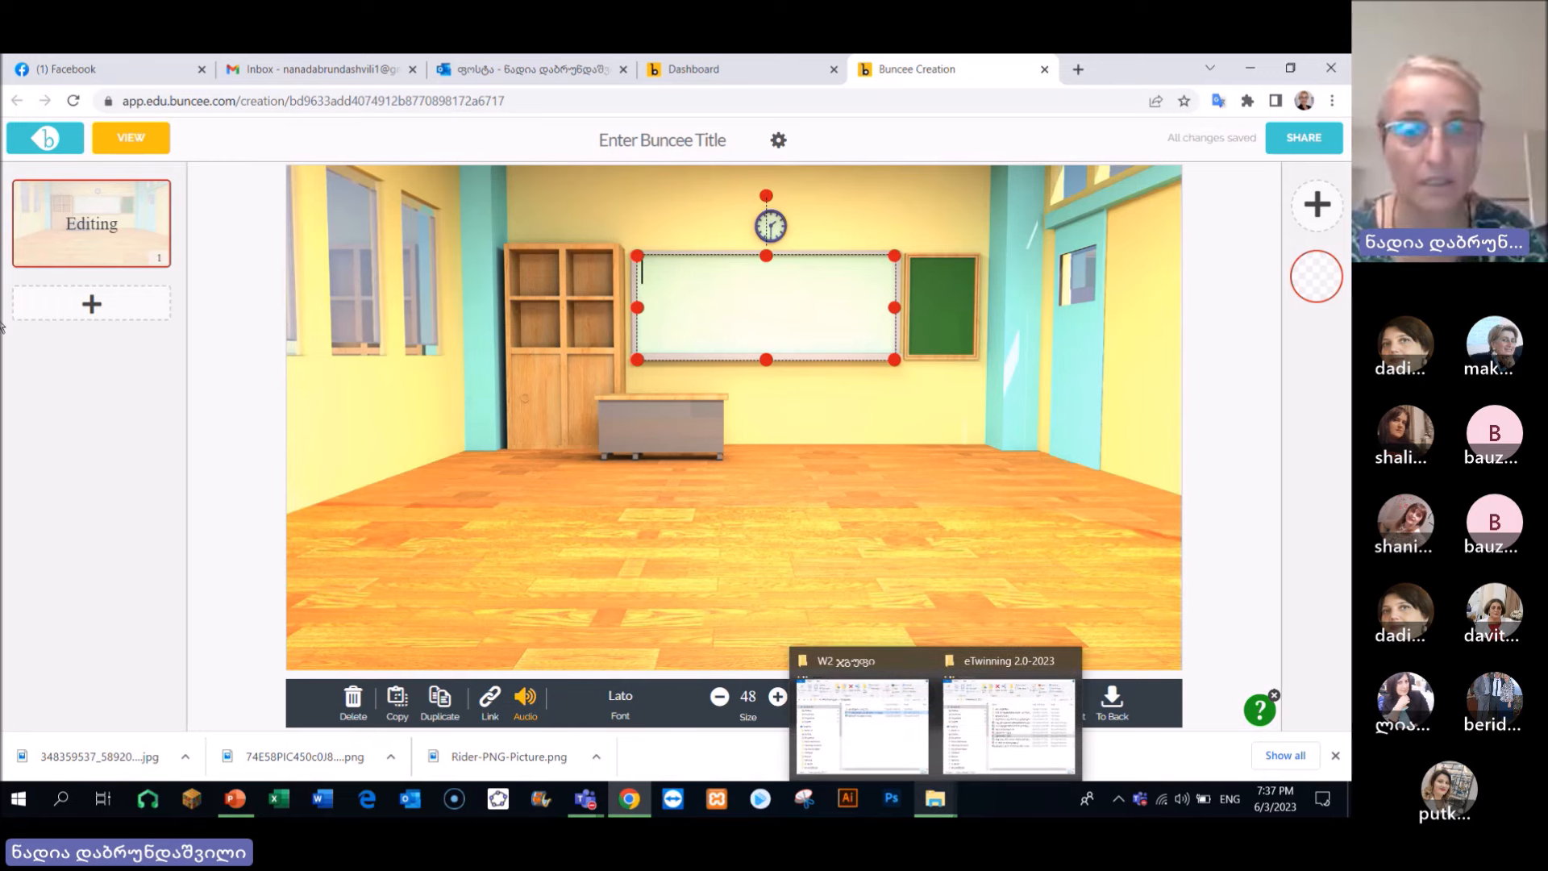
type("STEM in")
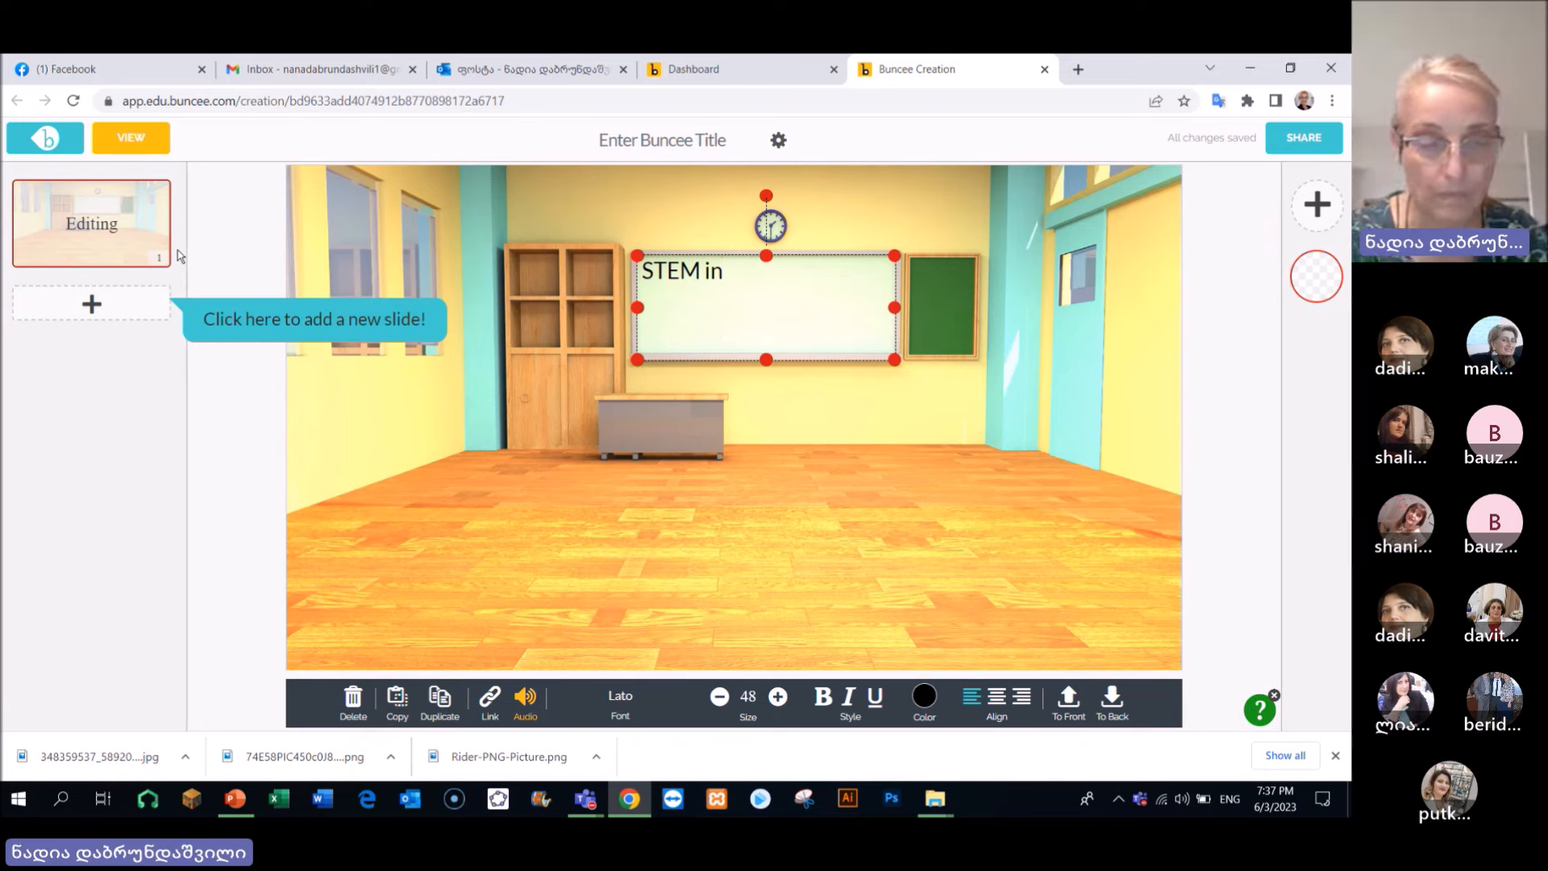
type(" our lif")
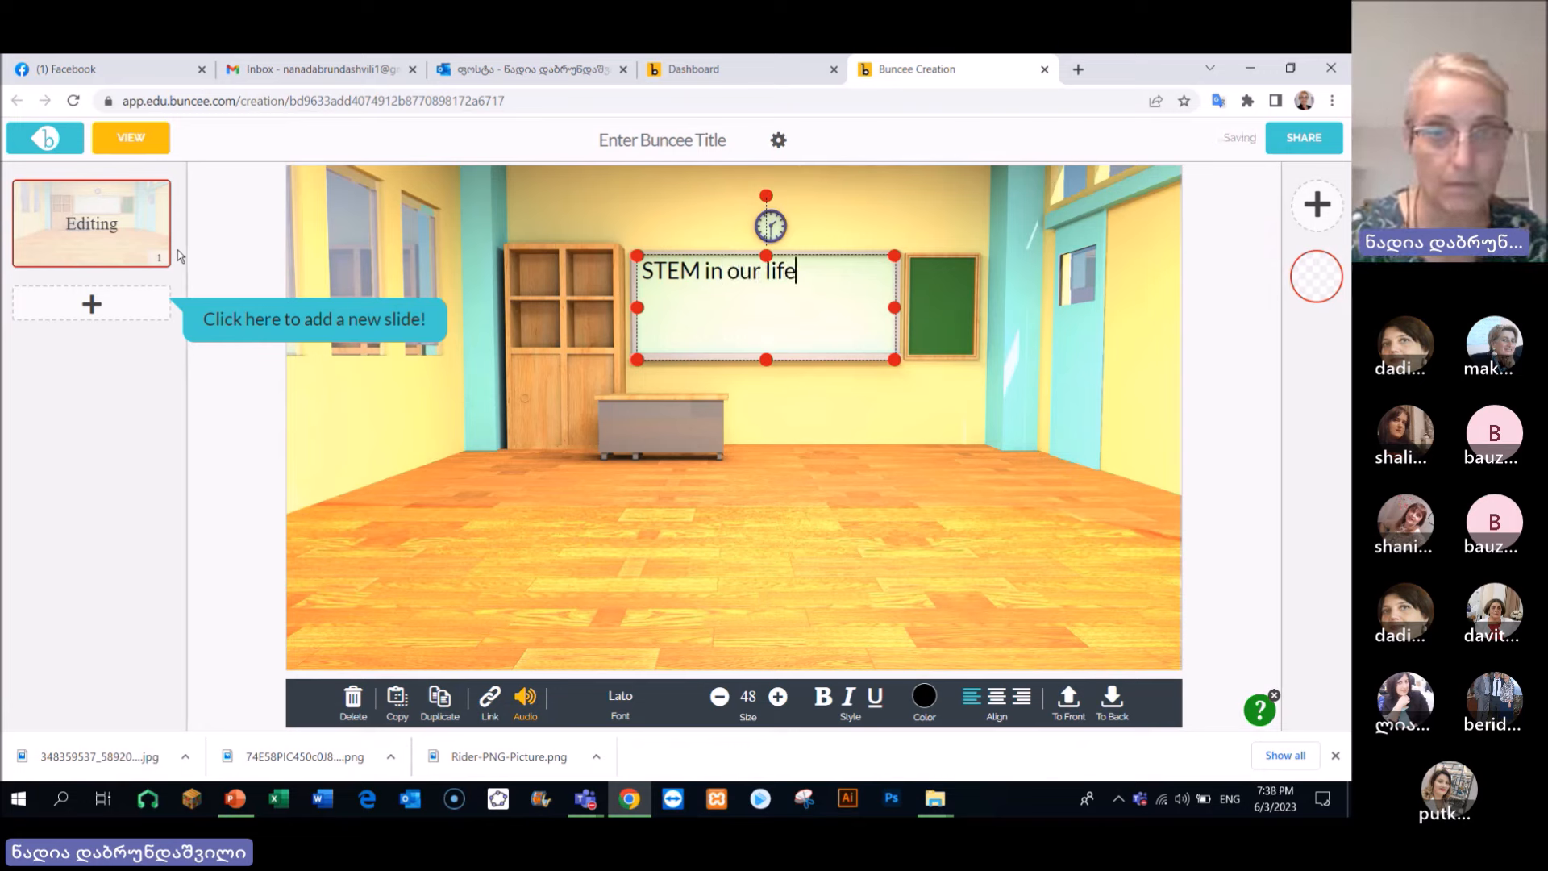
type("e")
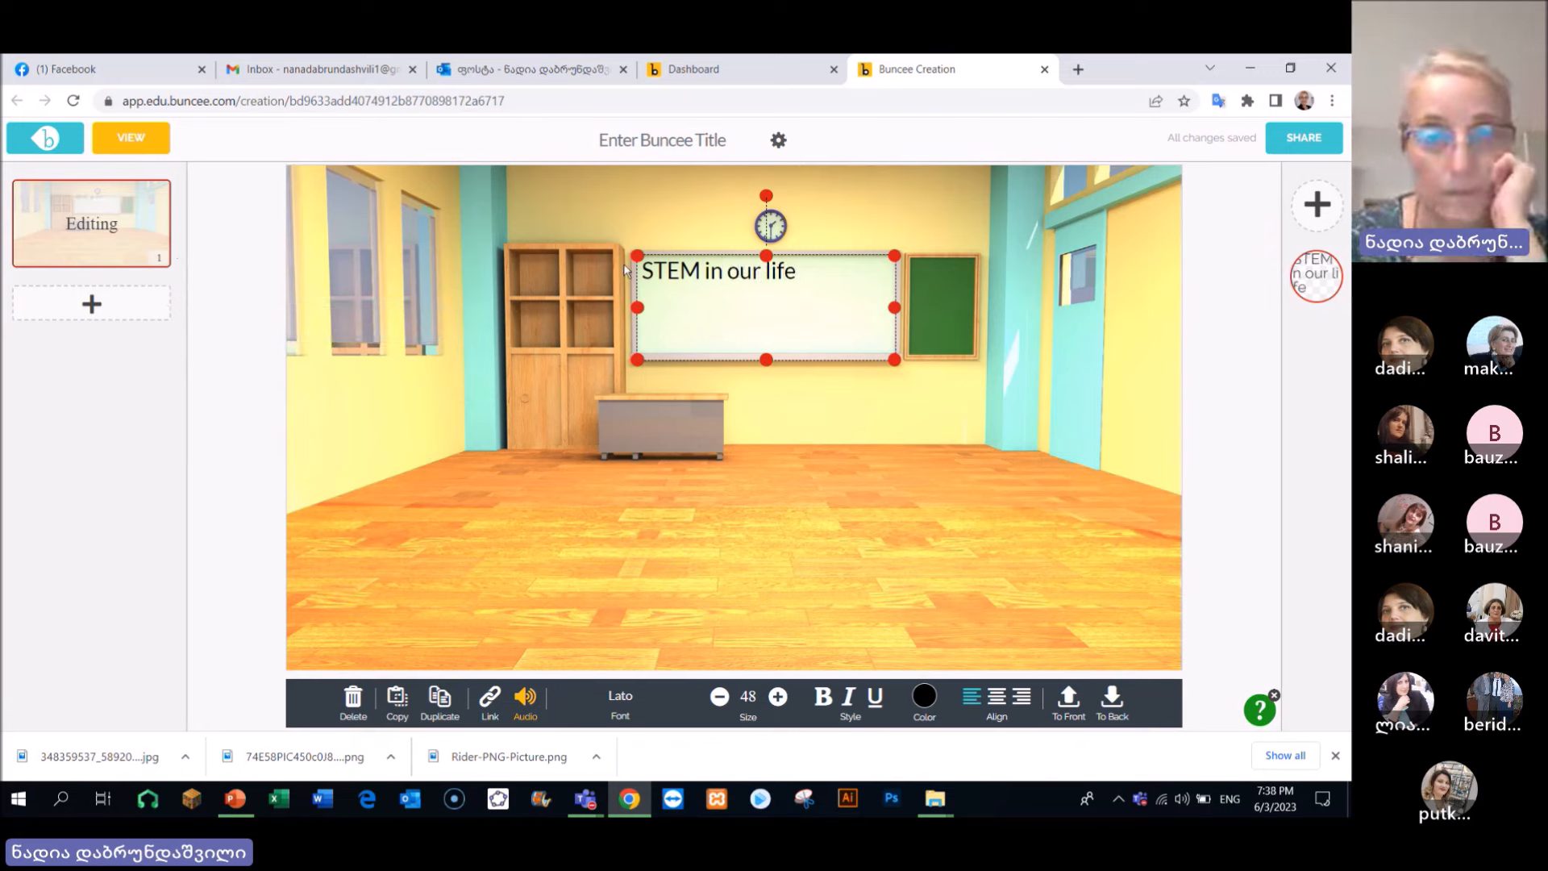
Centre the whole whiteboard text and make it bold
key("ctrl+a")
left_click(998, 698)
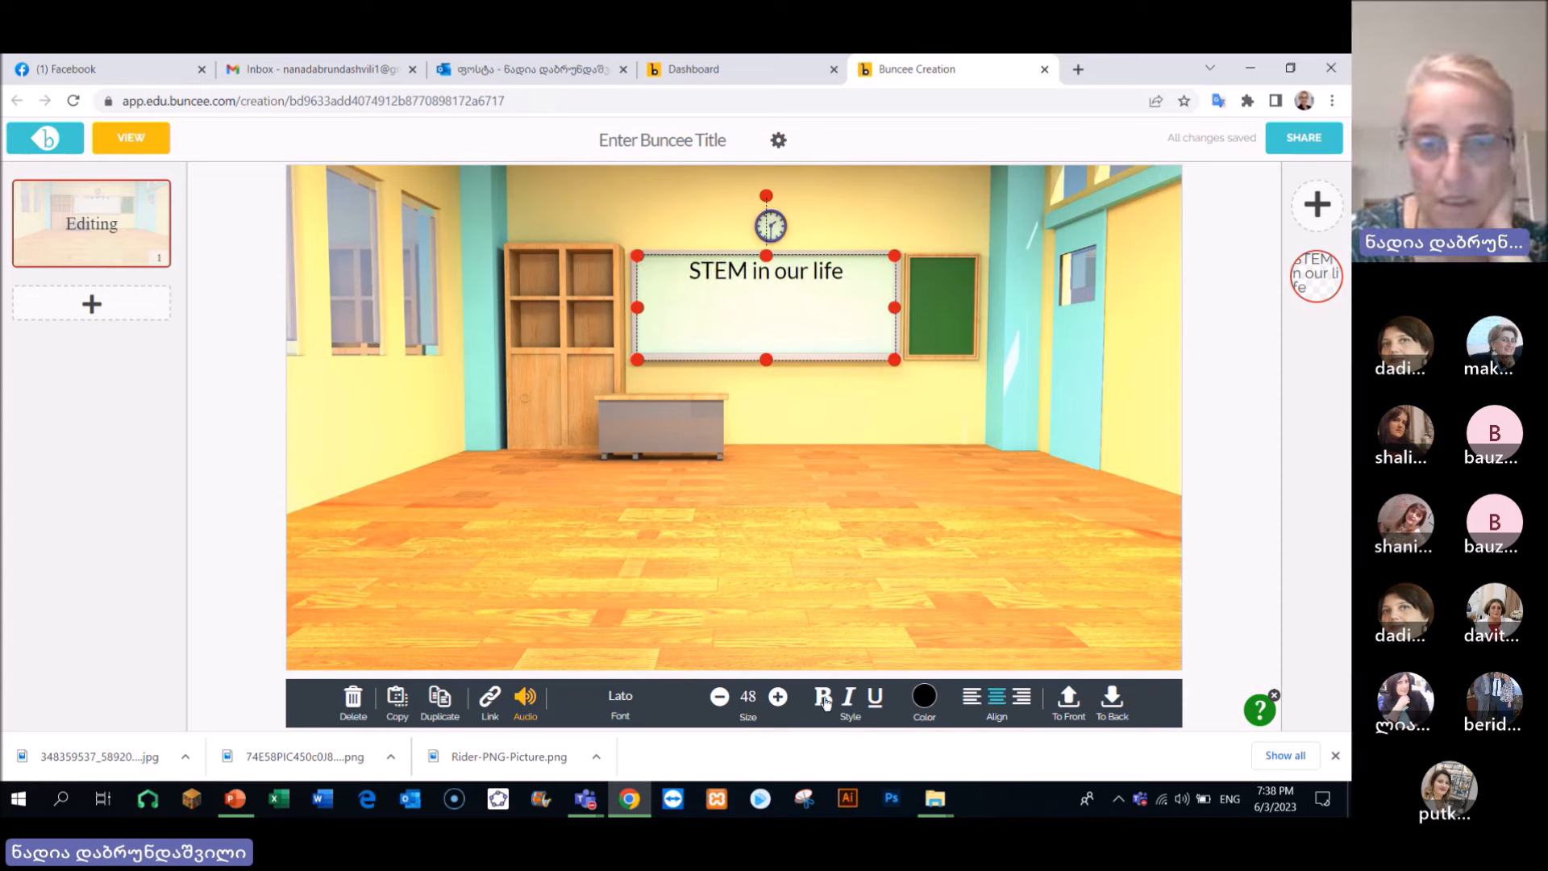
left_click(823, 697)
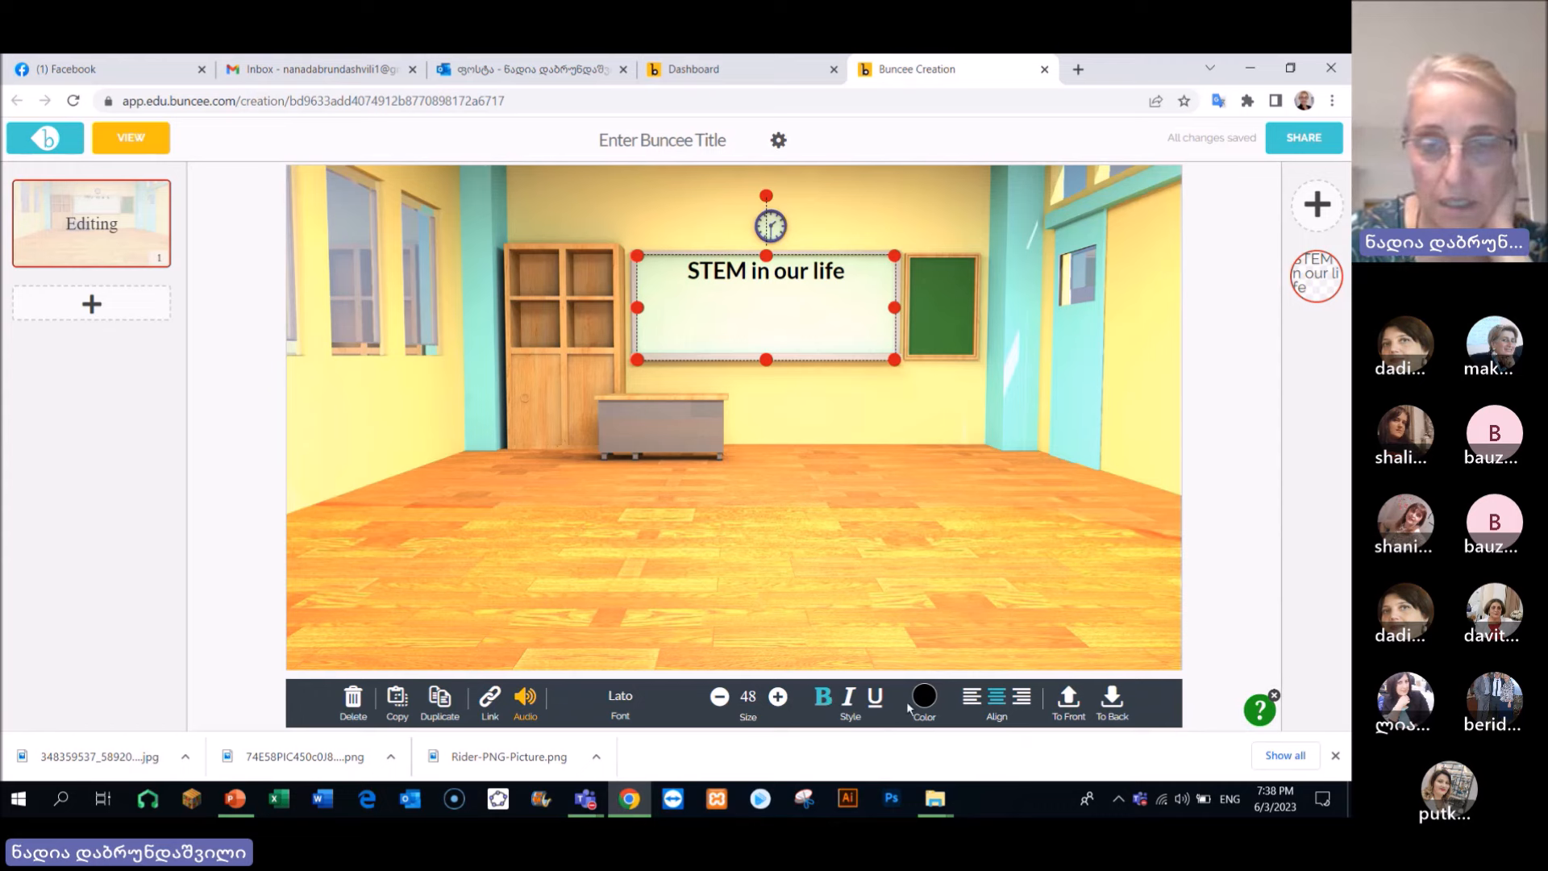
Insert "eTwinning Project" as a separate line above "STEM in our life" on the whiteboard
left_click(687, 270)
type("eTwinning Project")
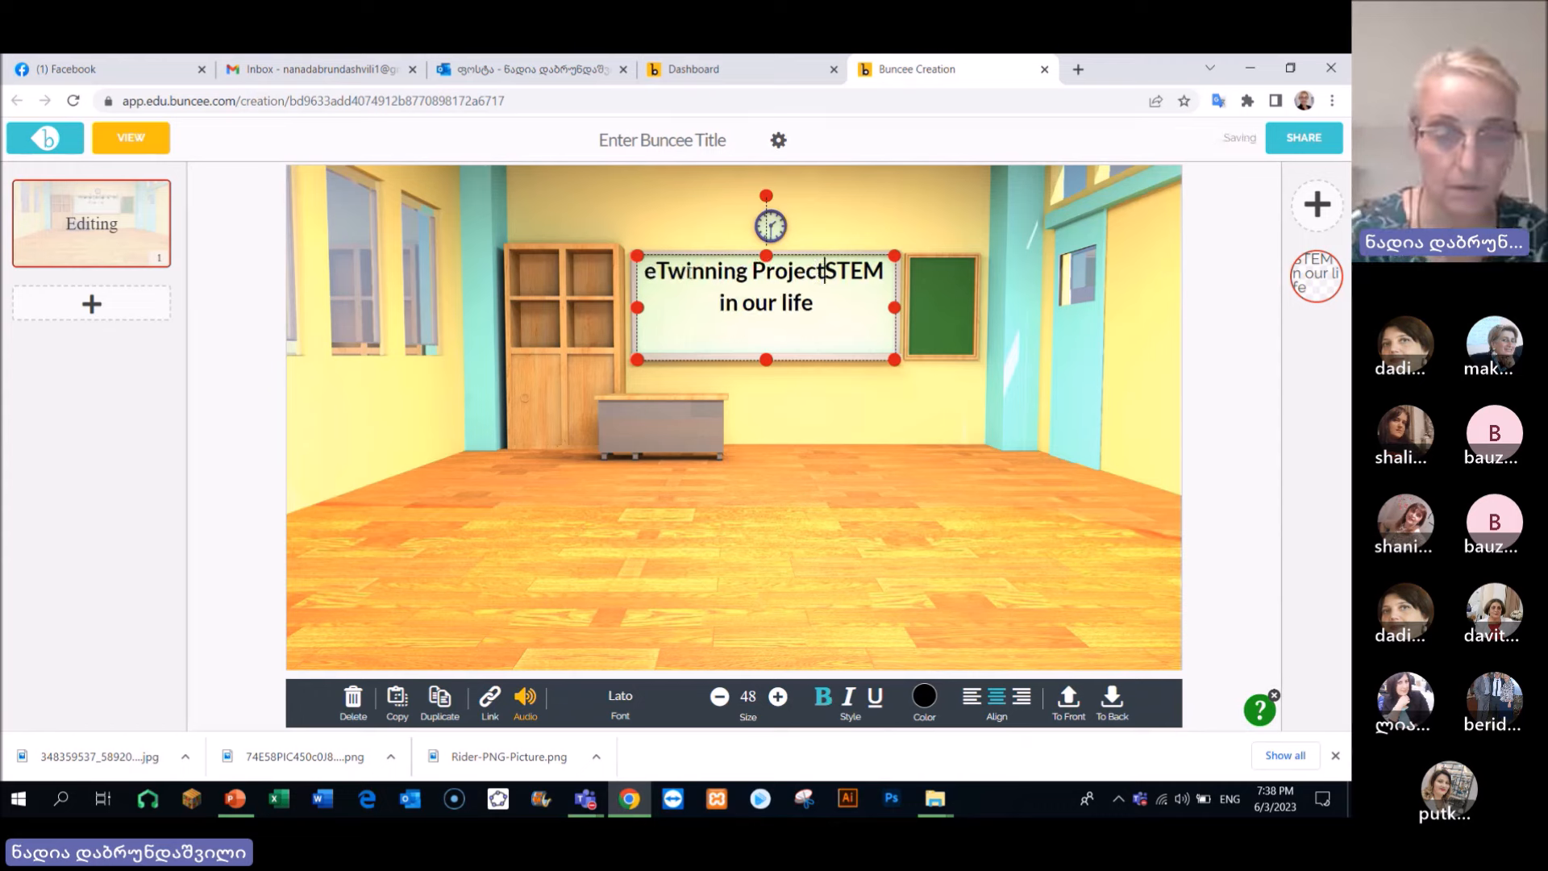
key("Return")
Recolour both lines of the whiteboard text to very dark navy blue
double_click(743, 315)
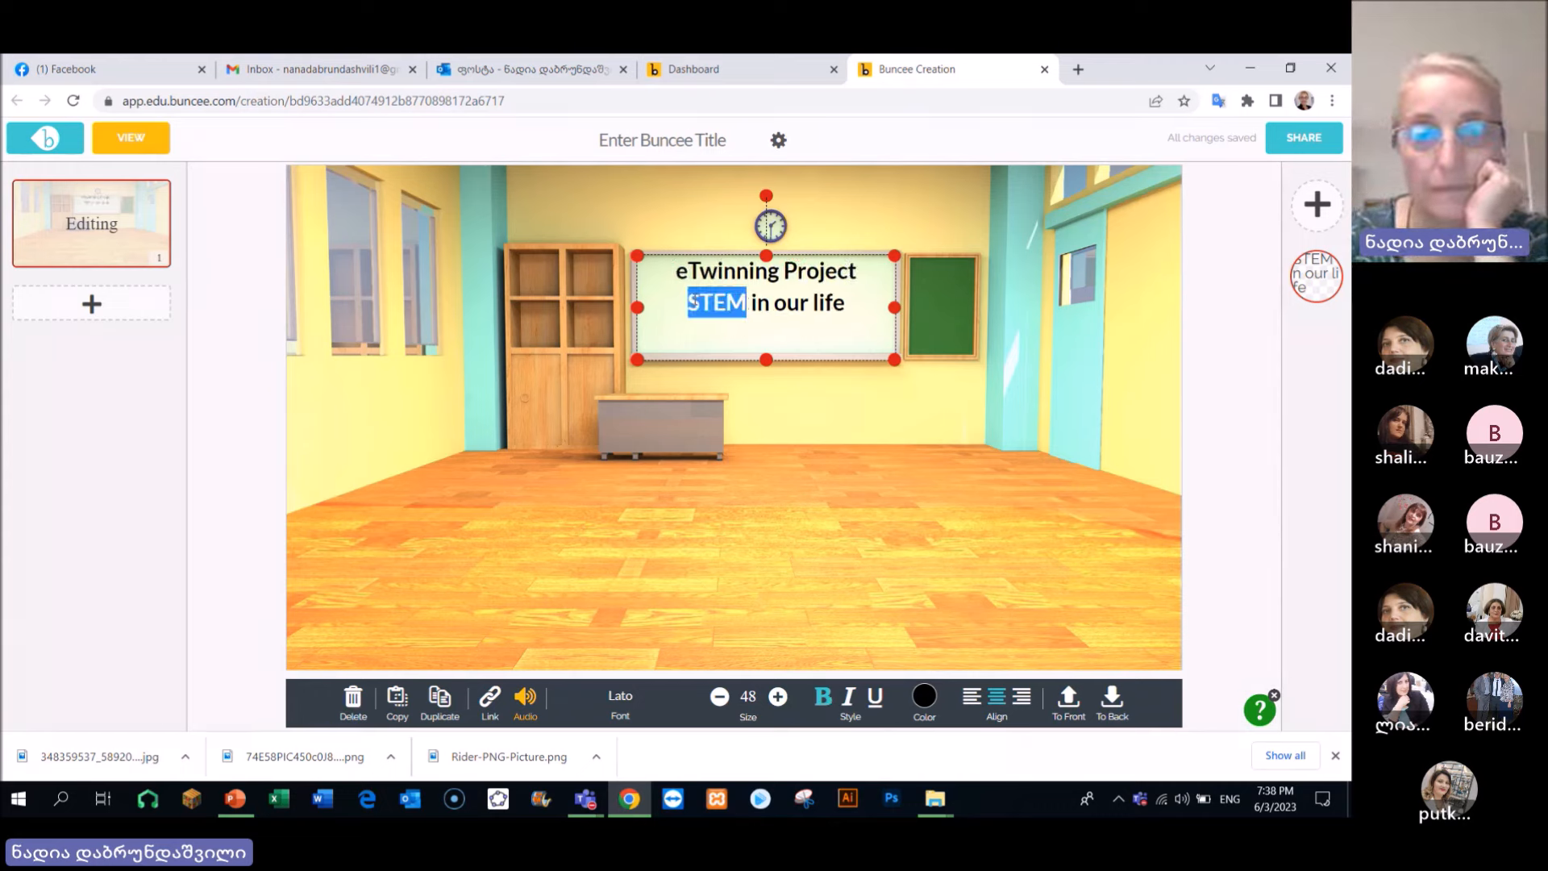
key("ctrl+a")
left_click(925, 695)
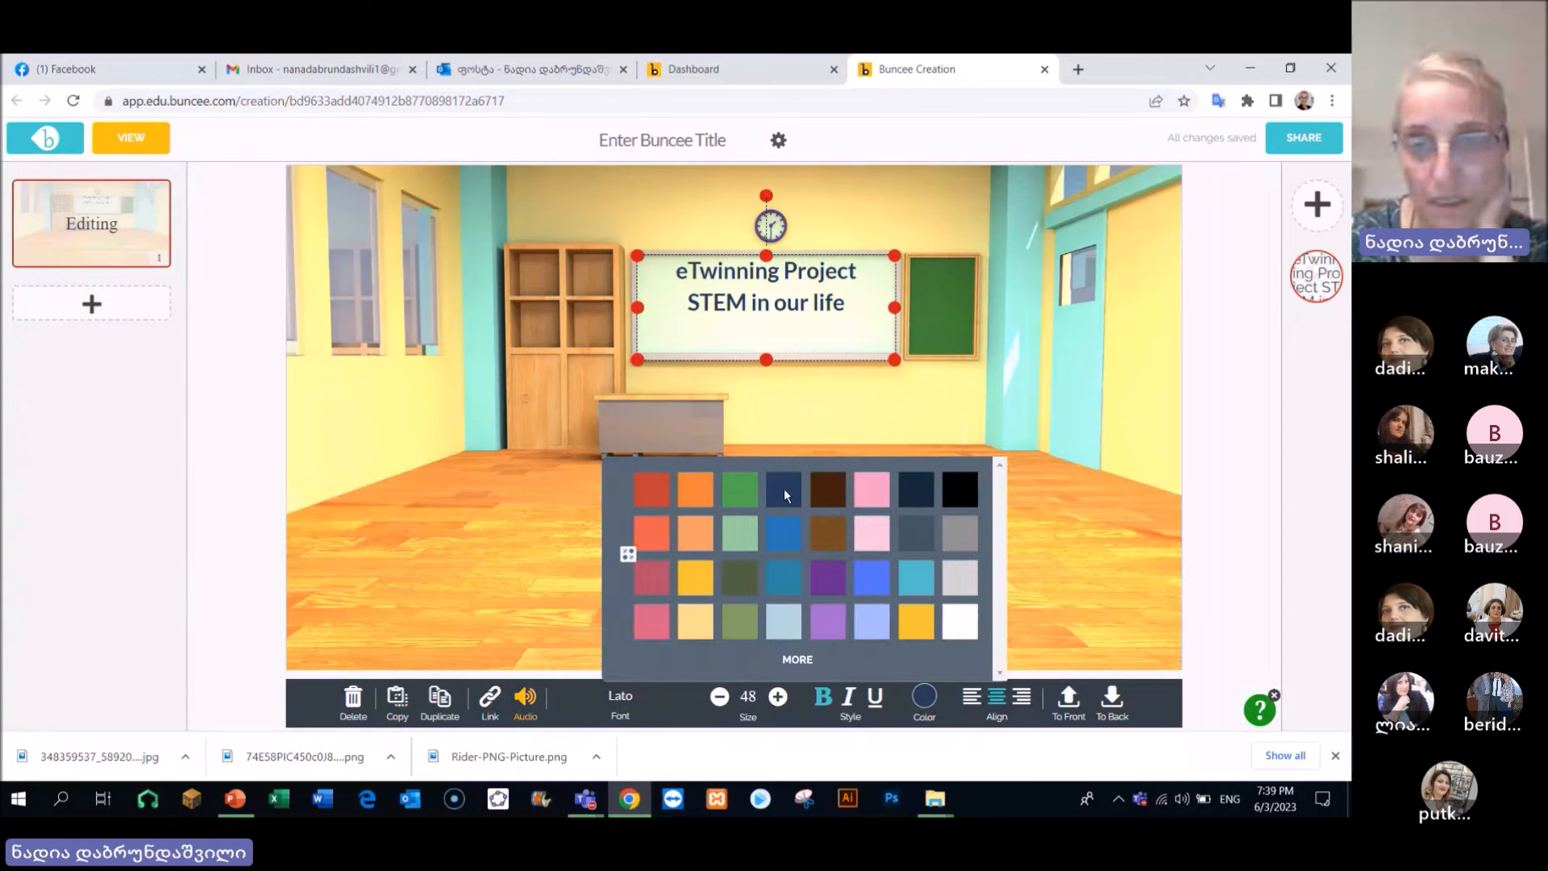
left_click(944, 488)
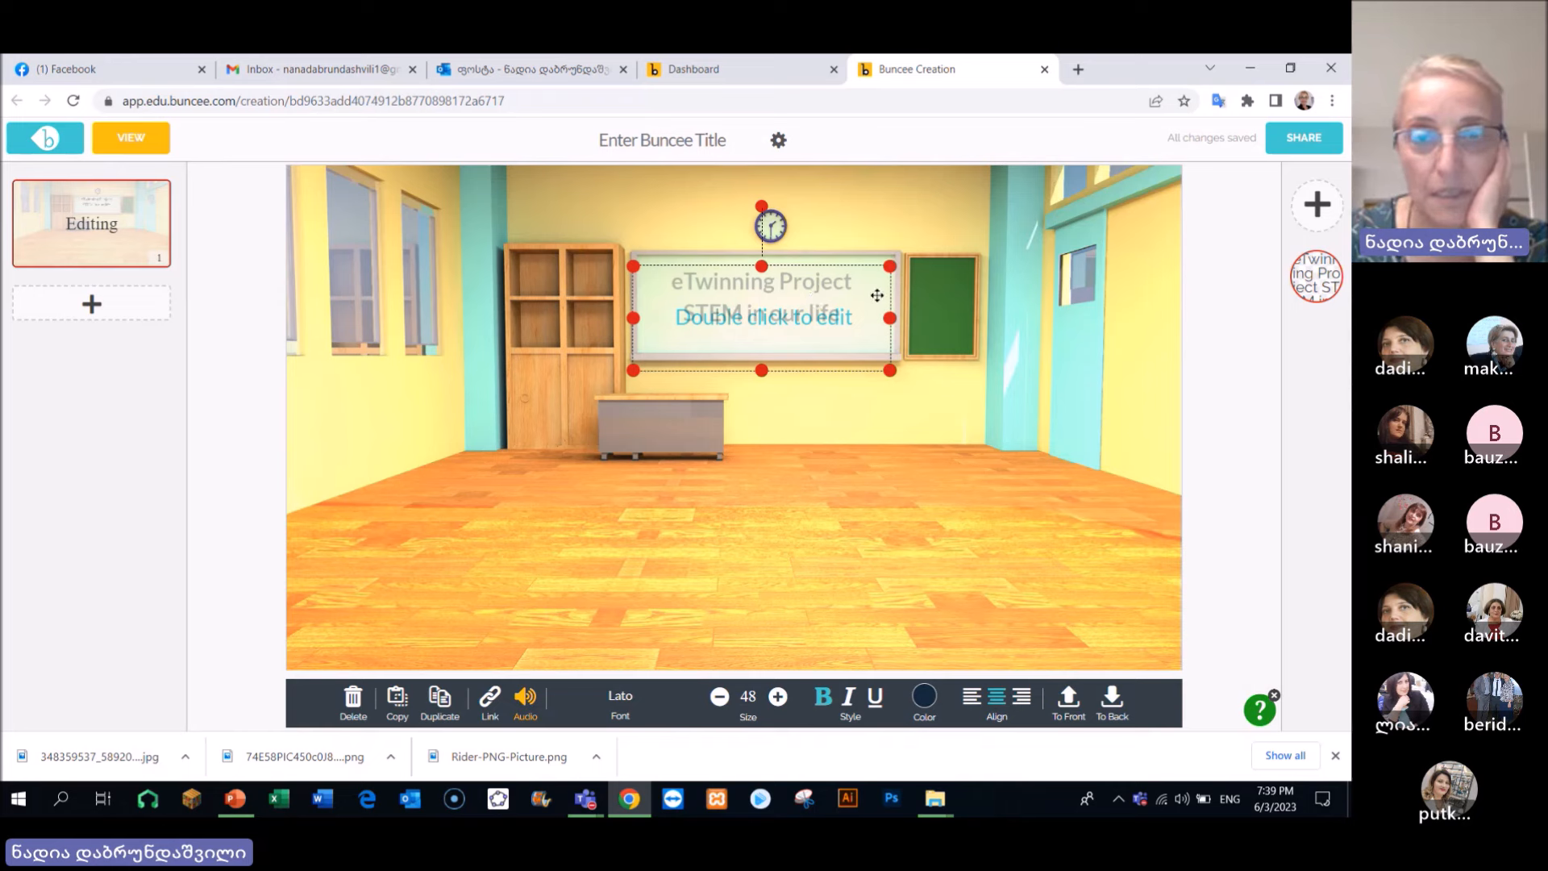
Start adding a link to the whiteboard text and open the "შუქნიშანი-STEM eTwinning პროექტებში" video on YouTube in a new browser tab
double_click(856, 318)
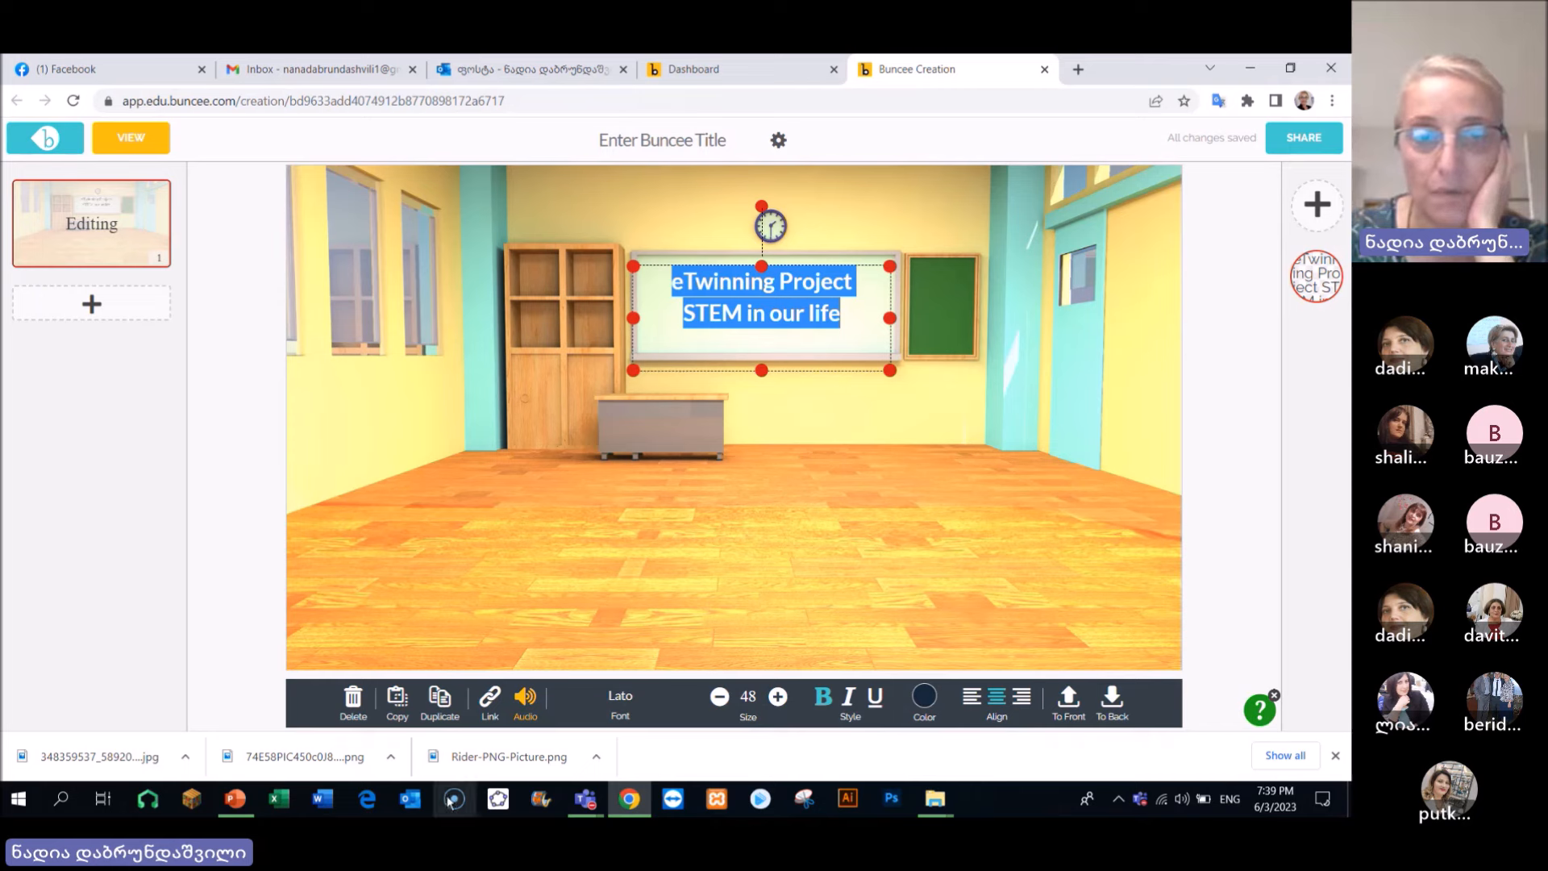
left_click(489, 696)
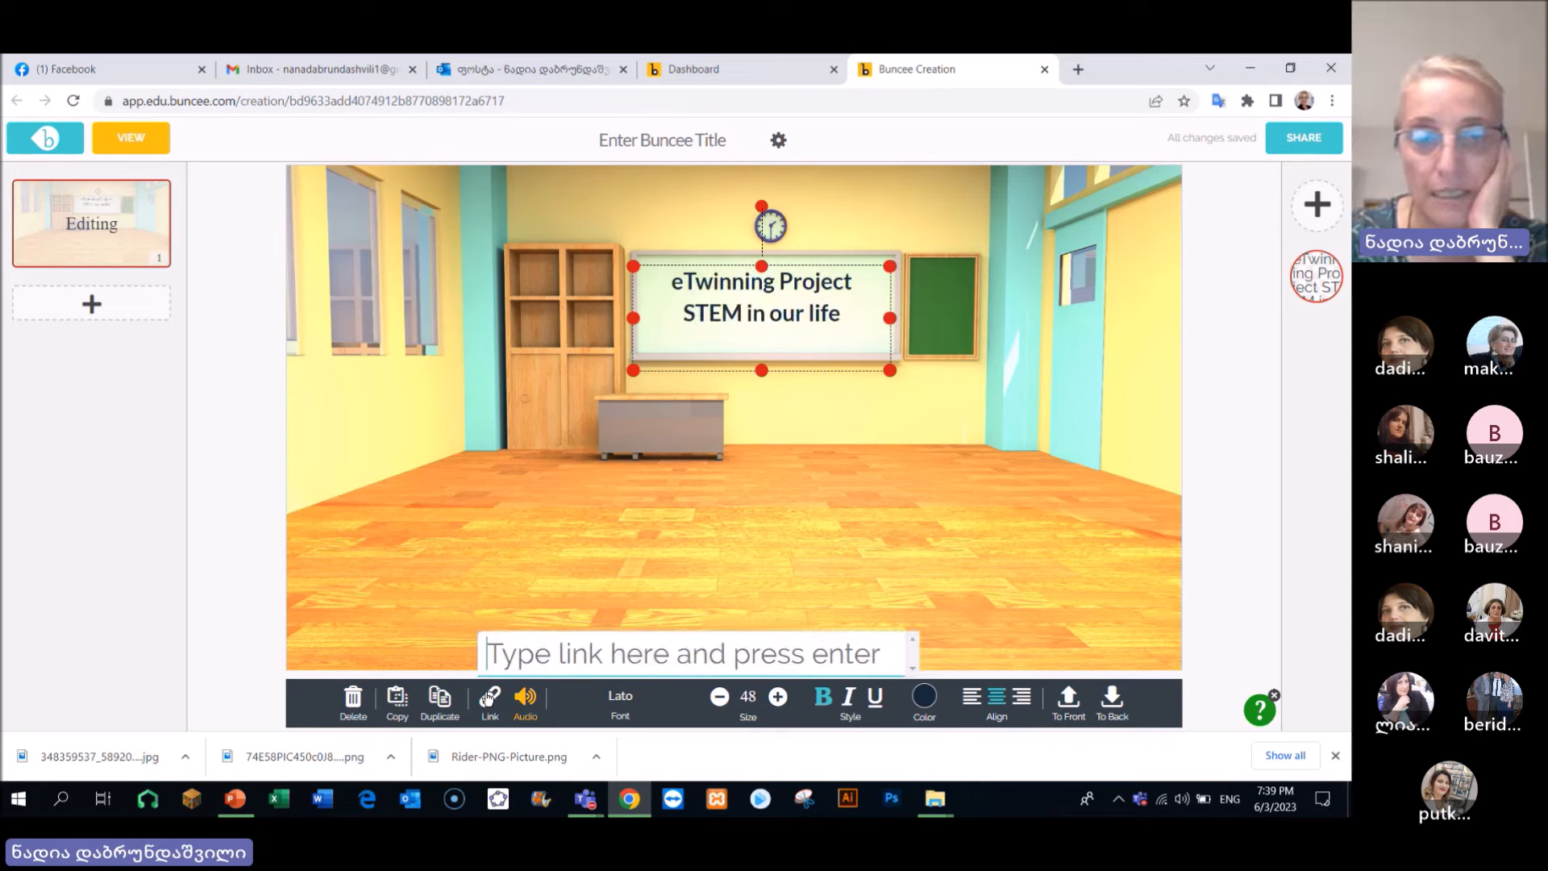
left_click(1077, 69)
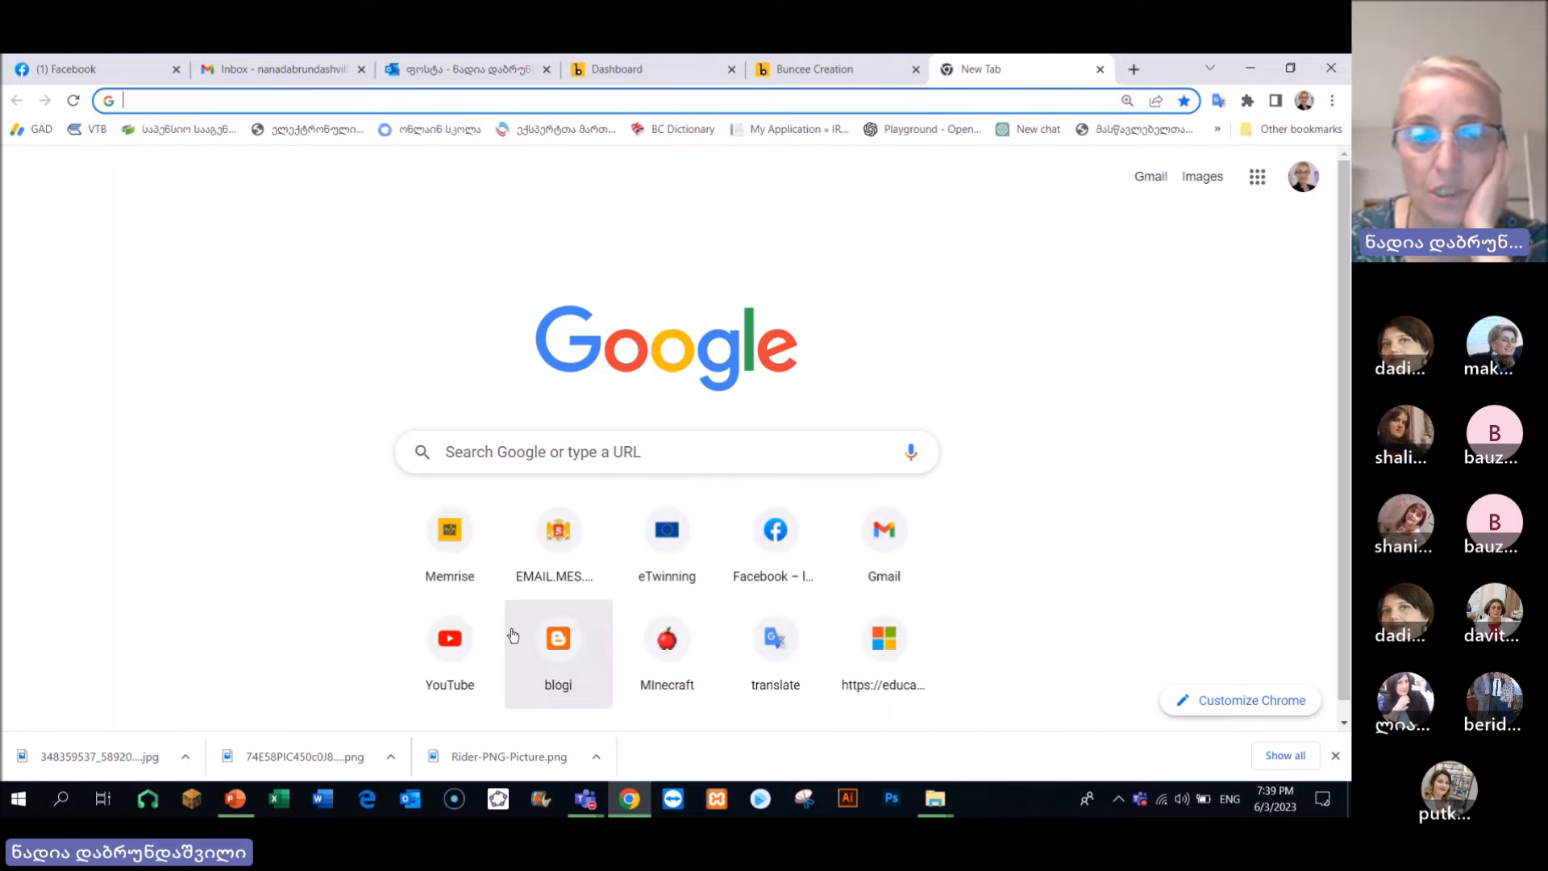
left_click(456, 650)
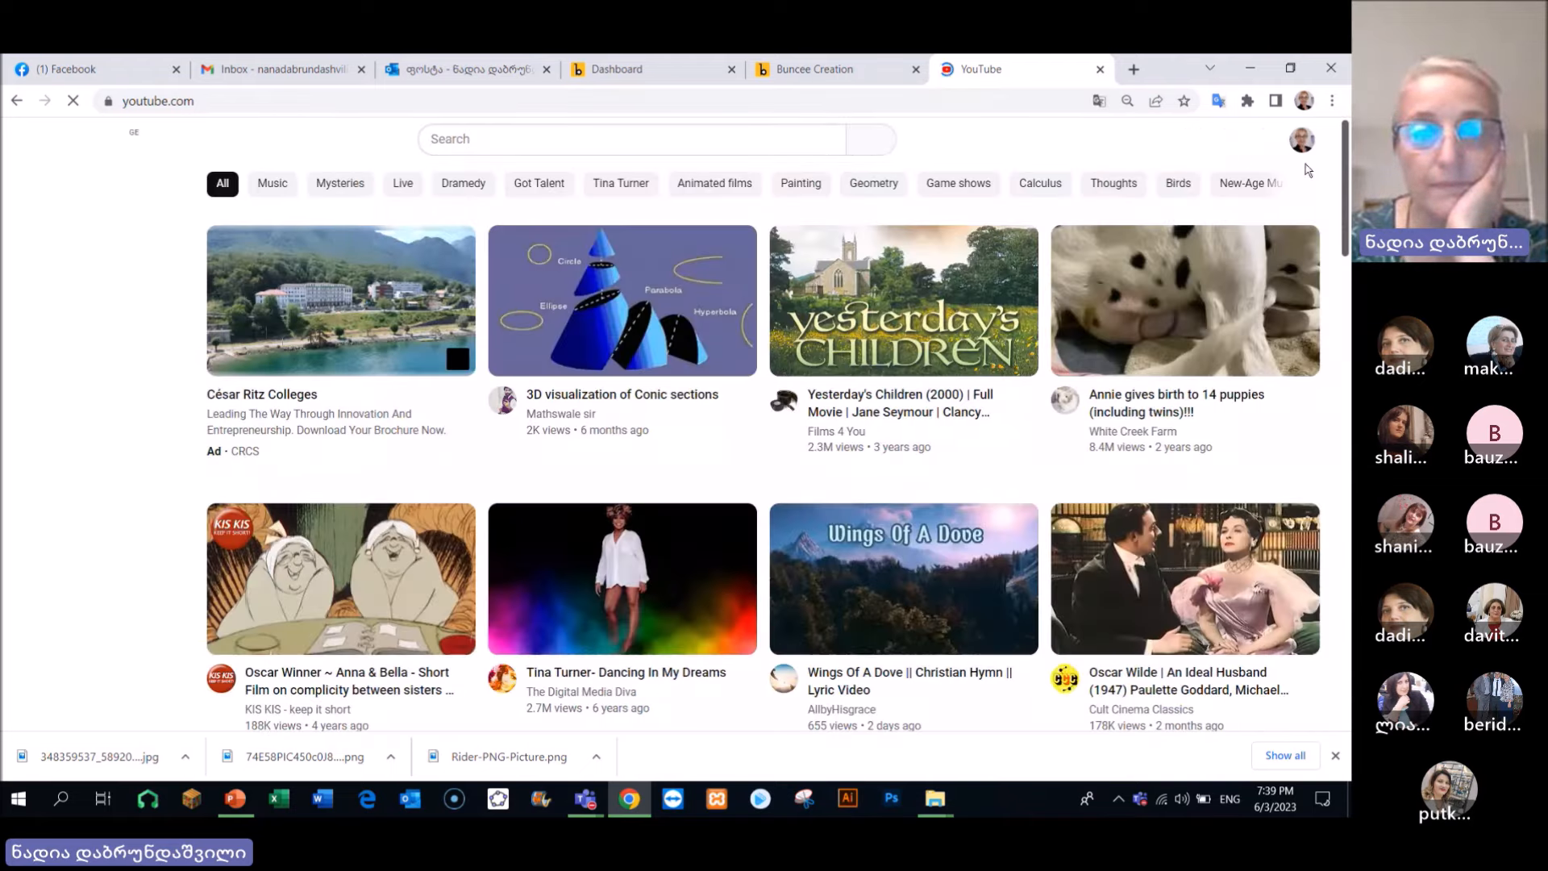
left_click(672, 635)
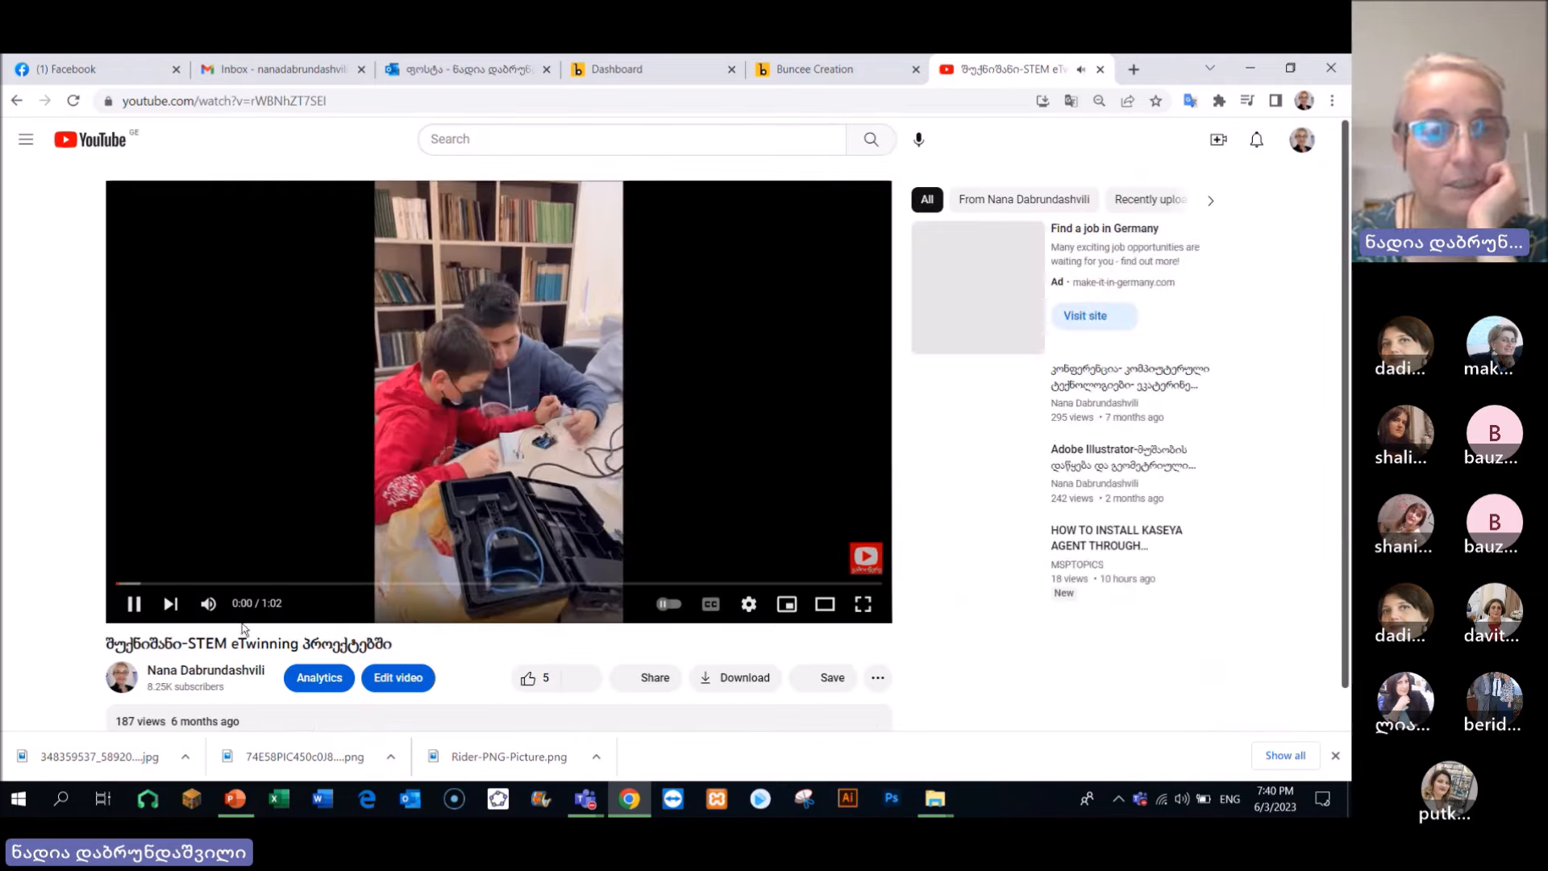
Pause the YouTube video and copy its web address
left_click(132, 605)
left_click(314, 100)
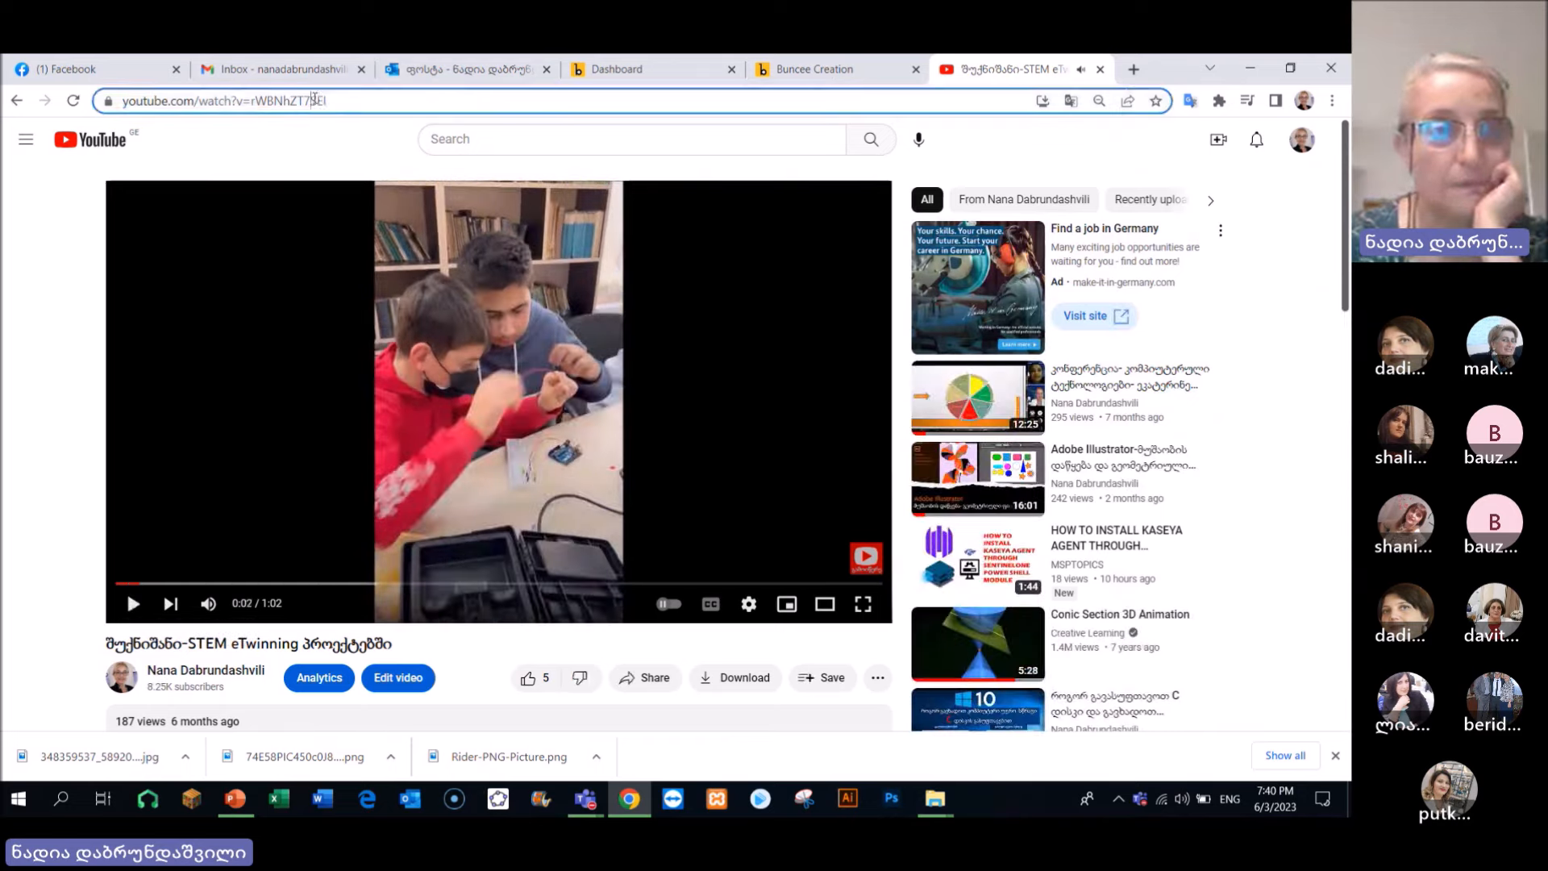
right_click(314, 100)
left_click(342, 223)
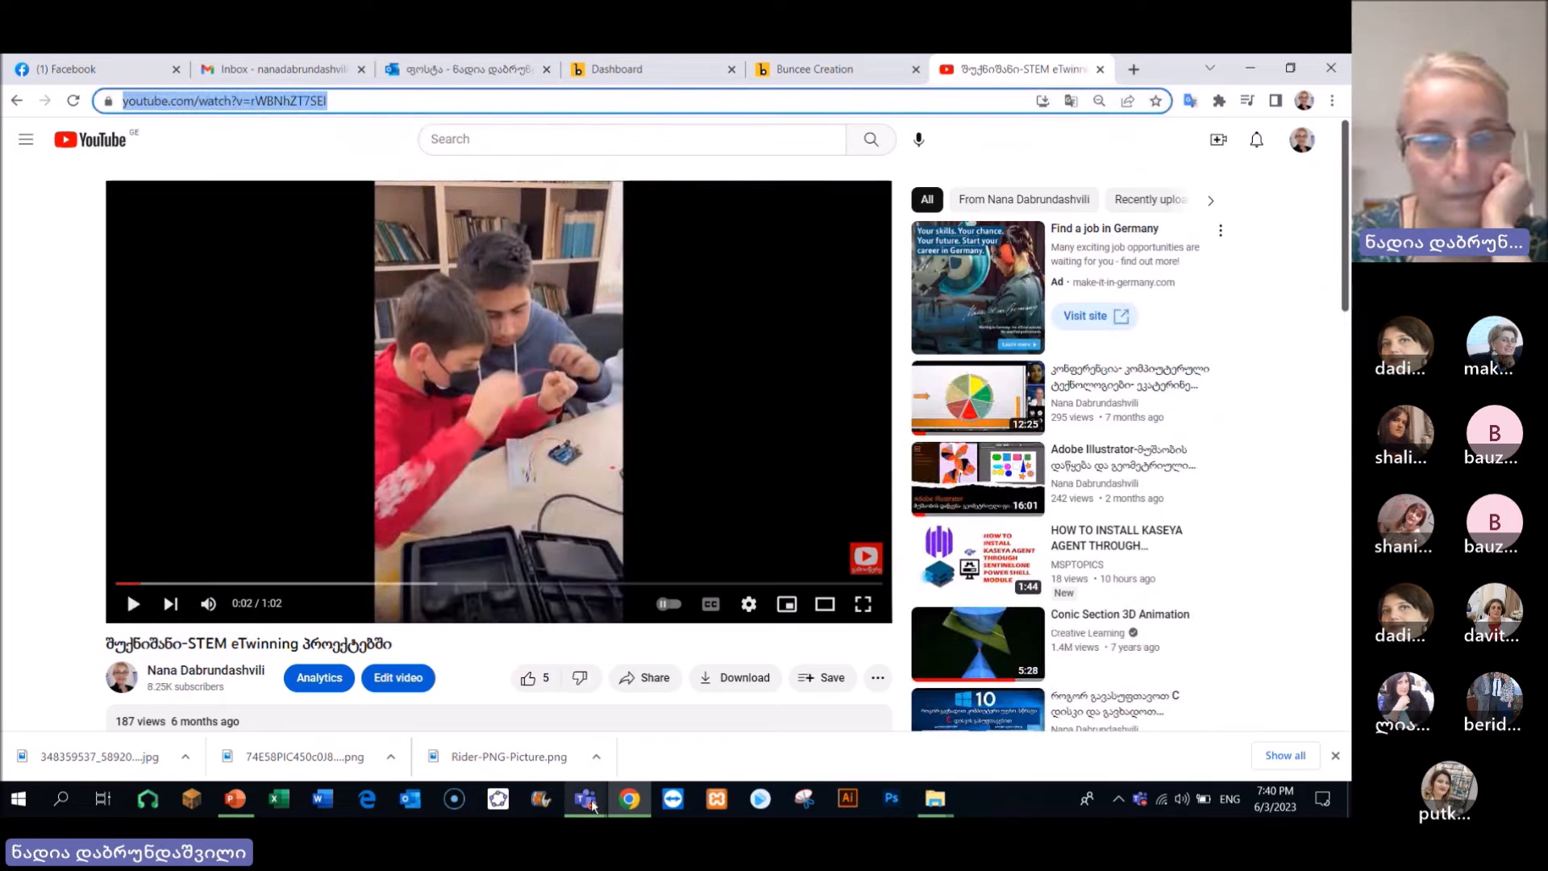
Return to the Buncee editor, link the whiteboard text to the copied YouTube address and raise the text box's upper edge slightly
left_click(628, 70)
left_click(807, 73)
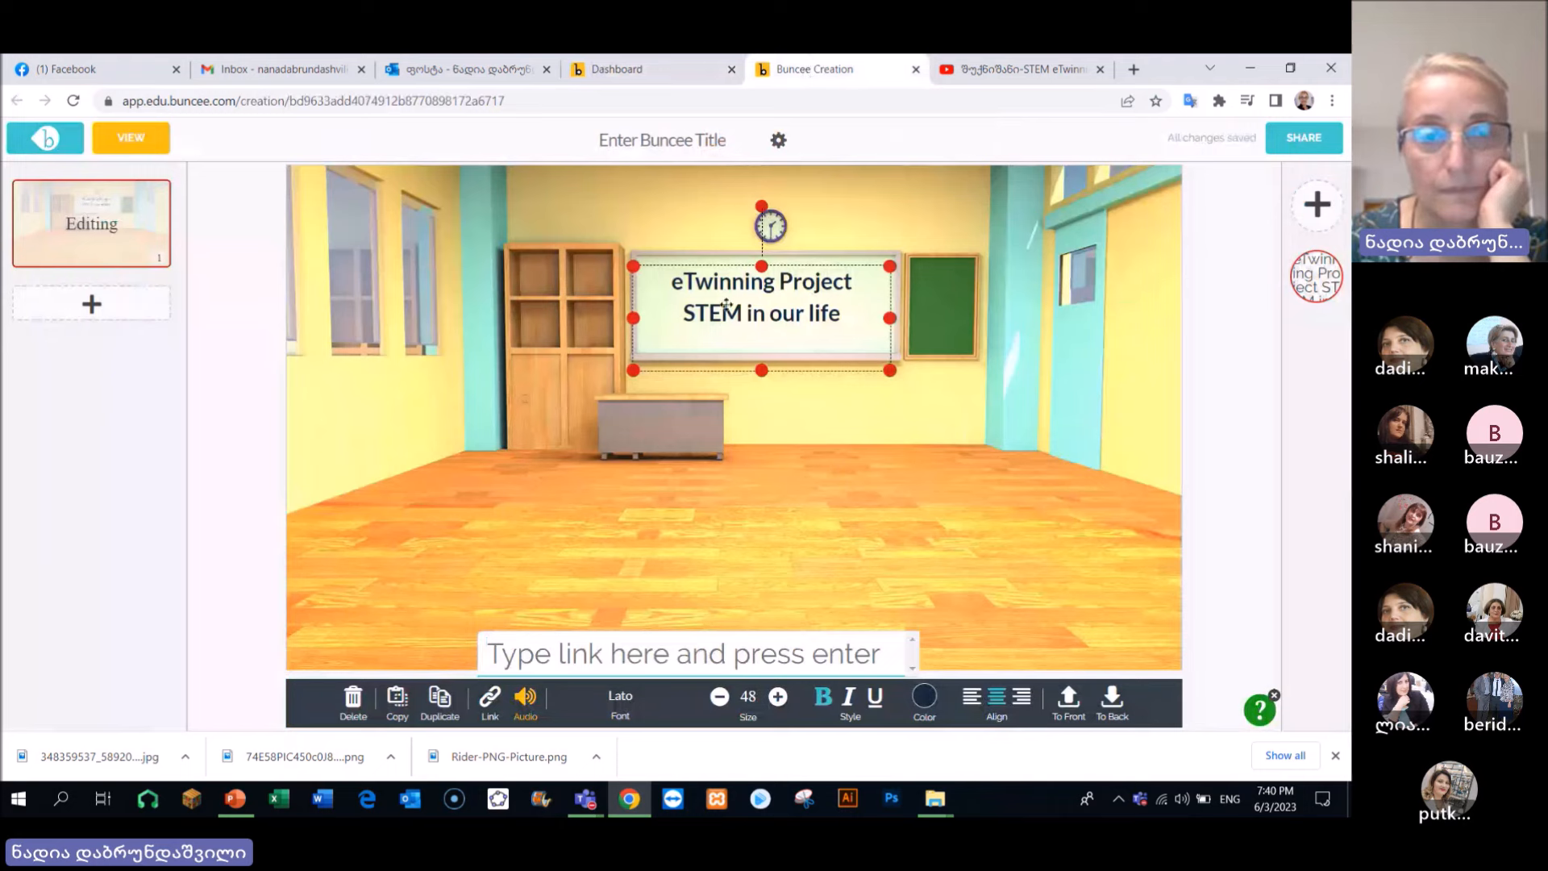
right_click(509, 660)
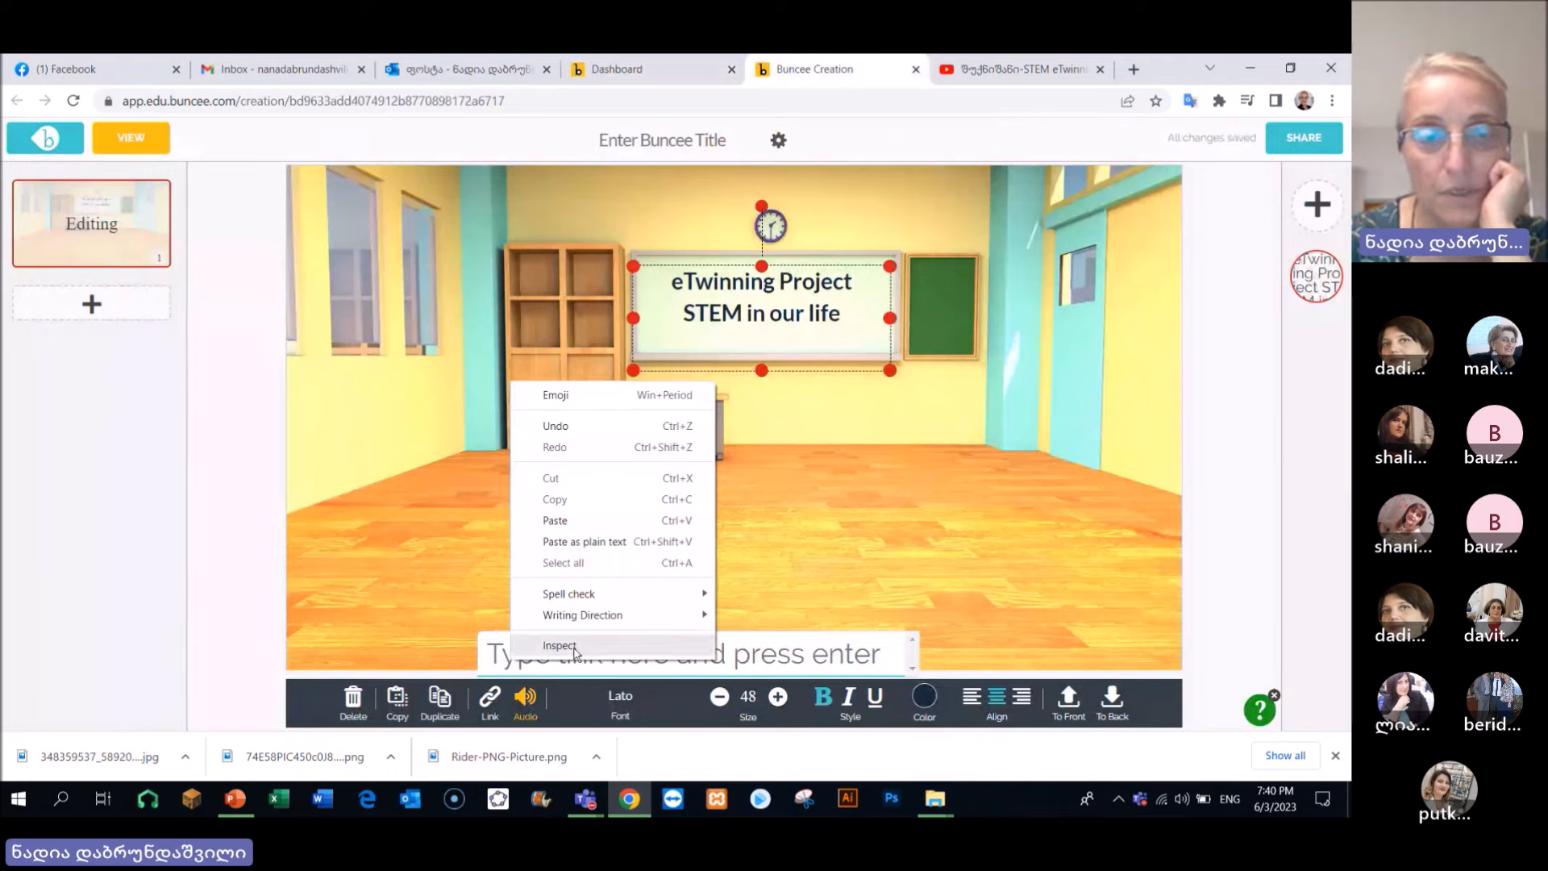
left_click(564, 528)
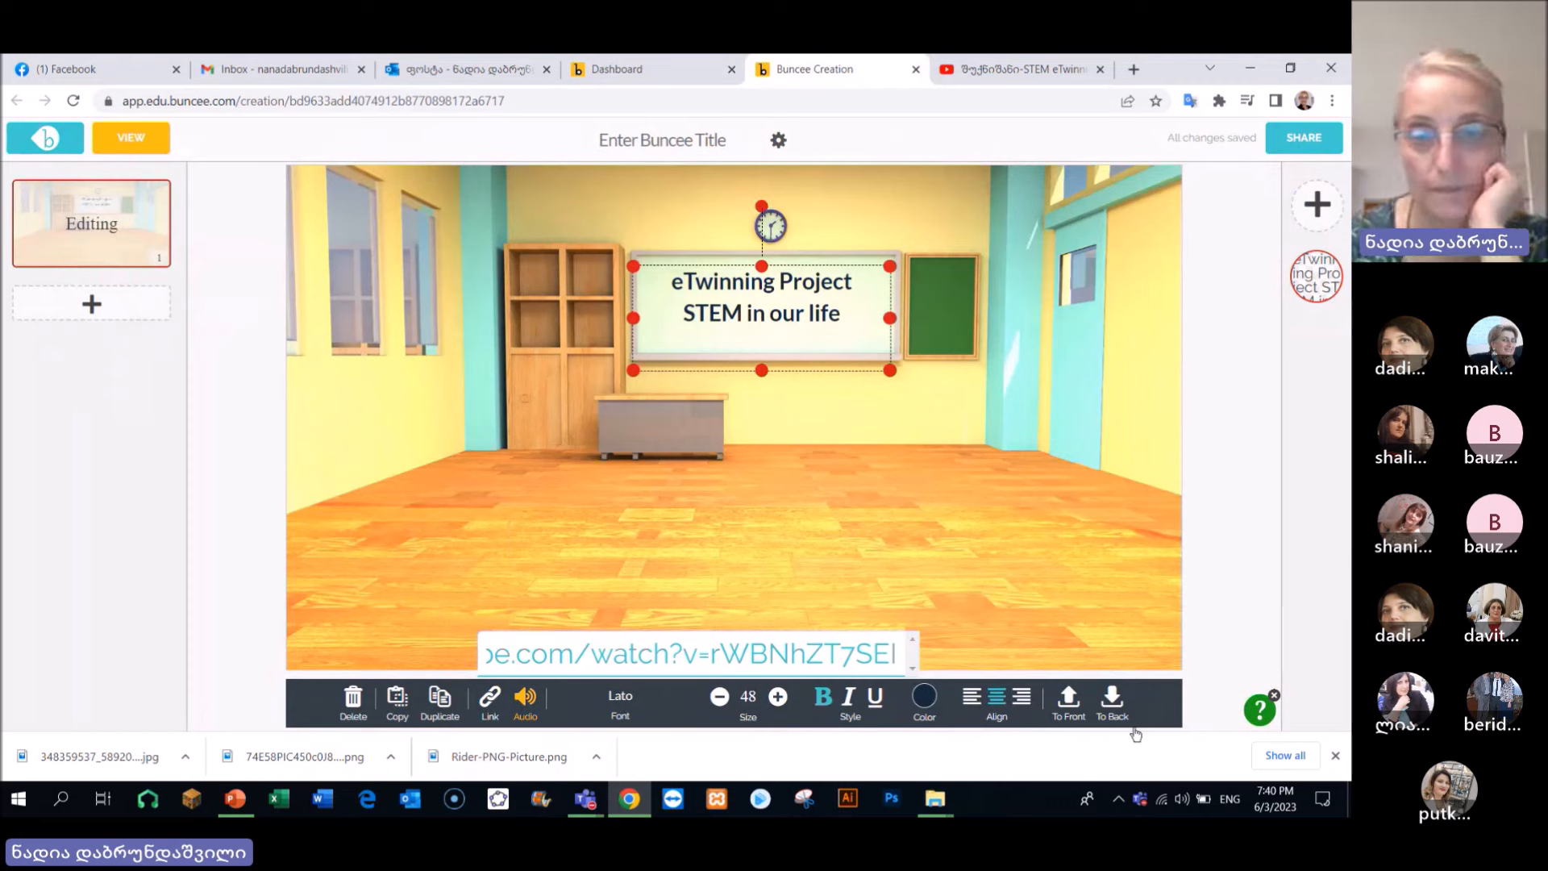
key("Return")
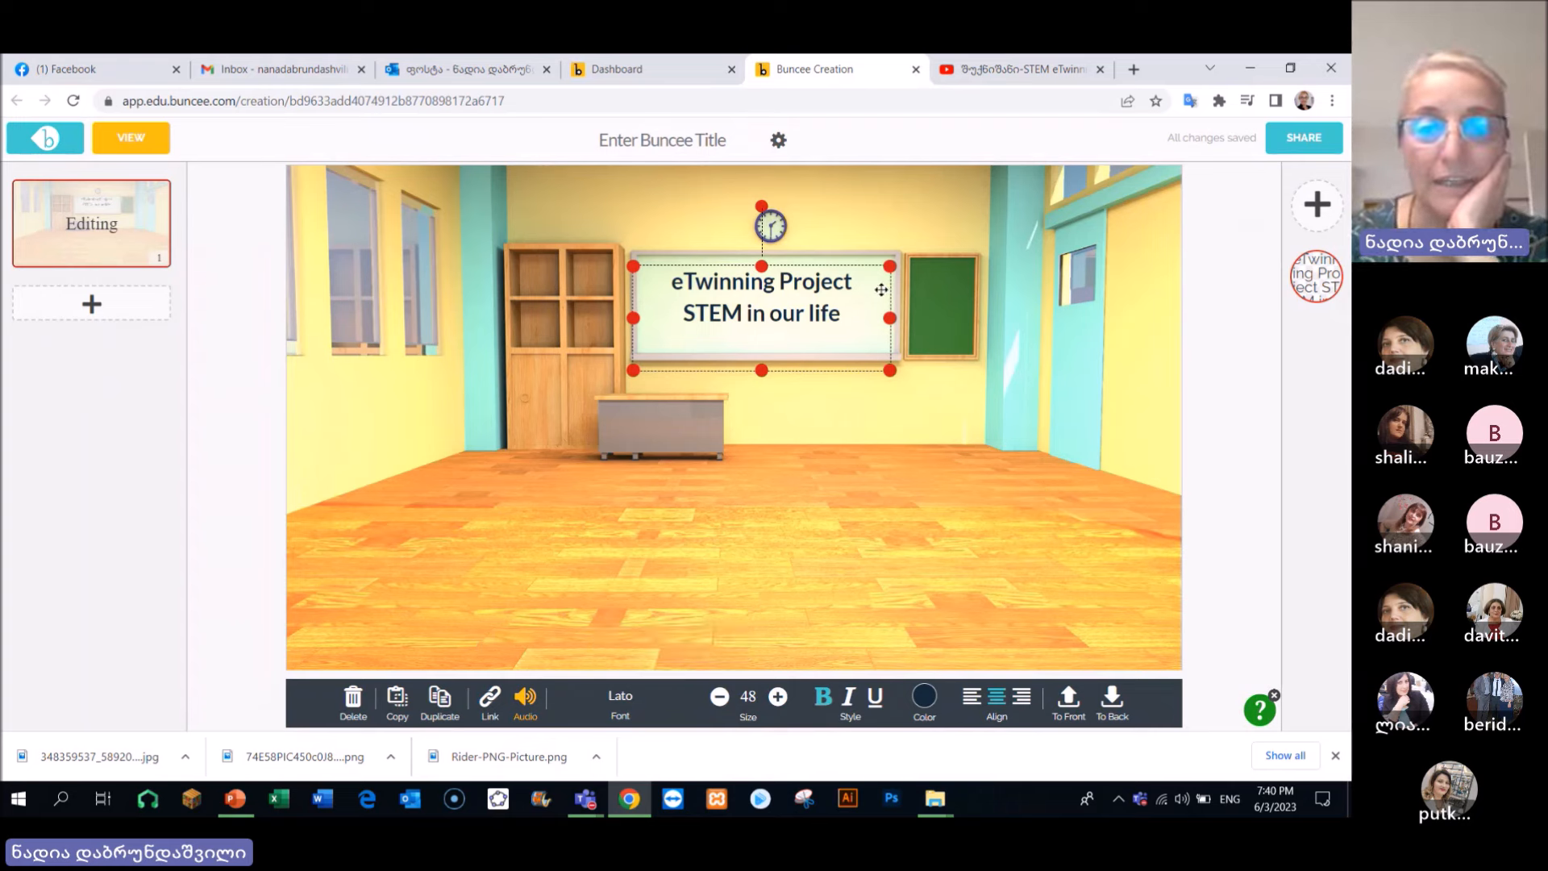
left_click_drag(771, 276, 770, 270)
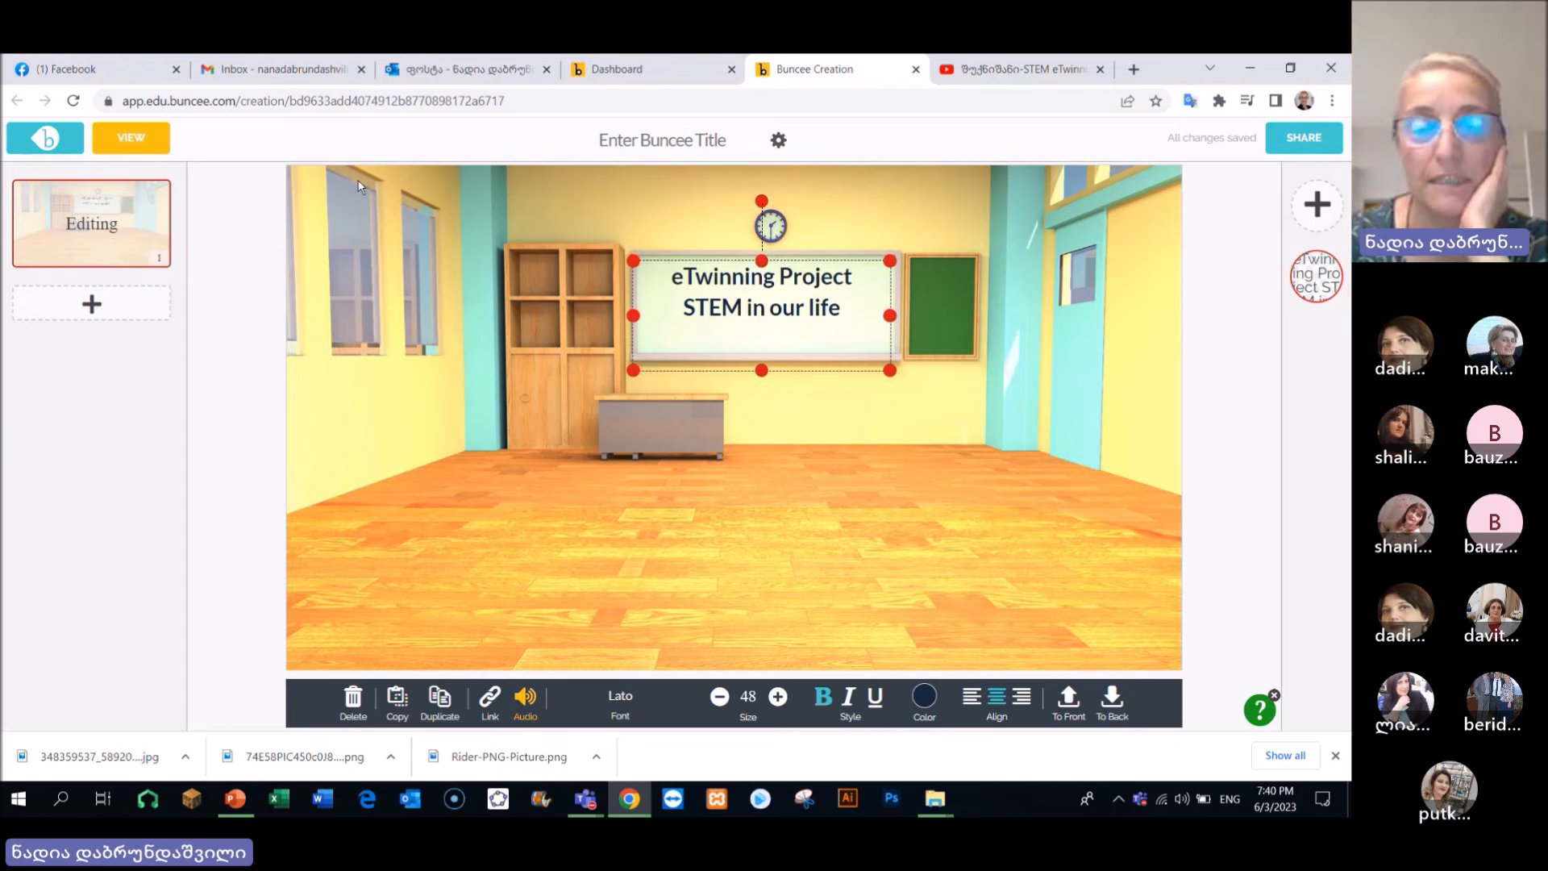
Try to preview the Buncee, dismiss the notice and give the Buncee the title "STEM in Our Life"
left_click(134, 139)
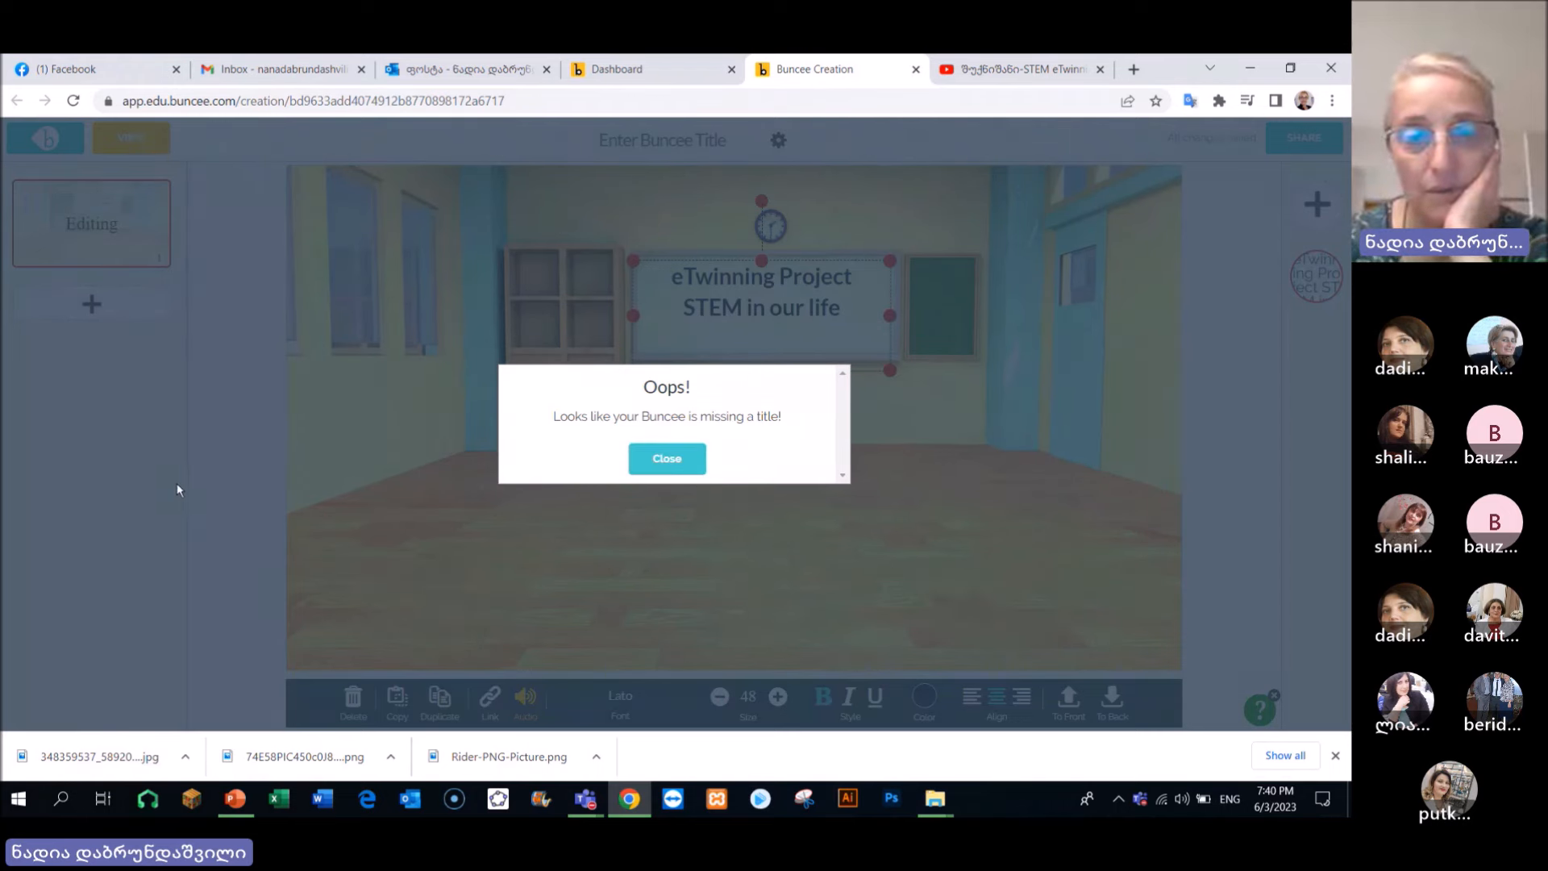
left_click(683, 459)
left_click(612, 142)
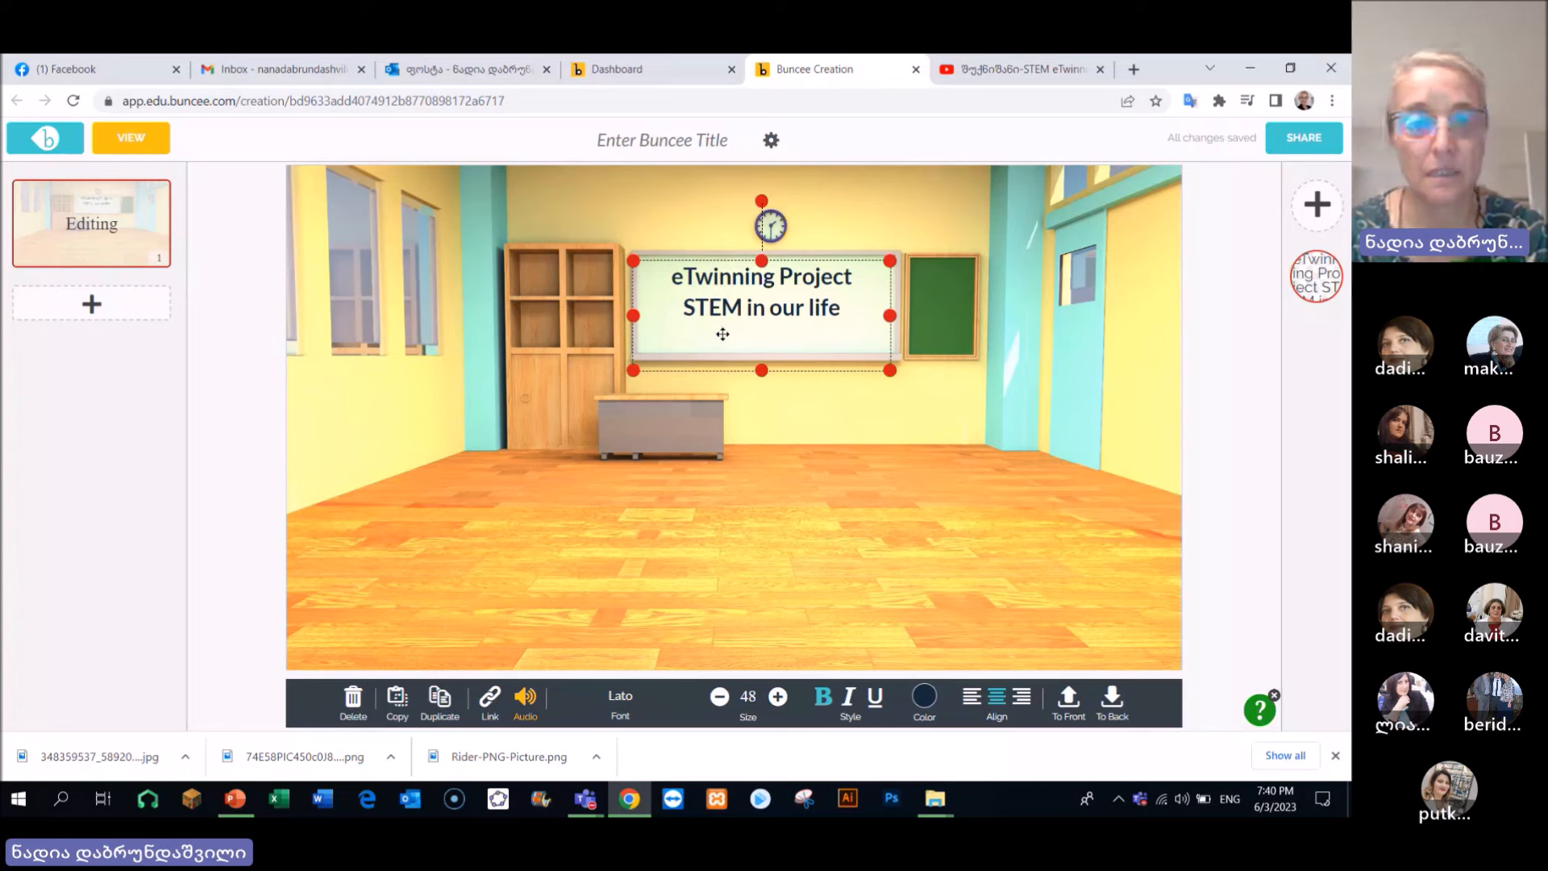
type("STEM")
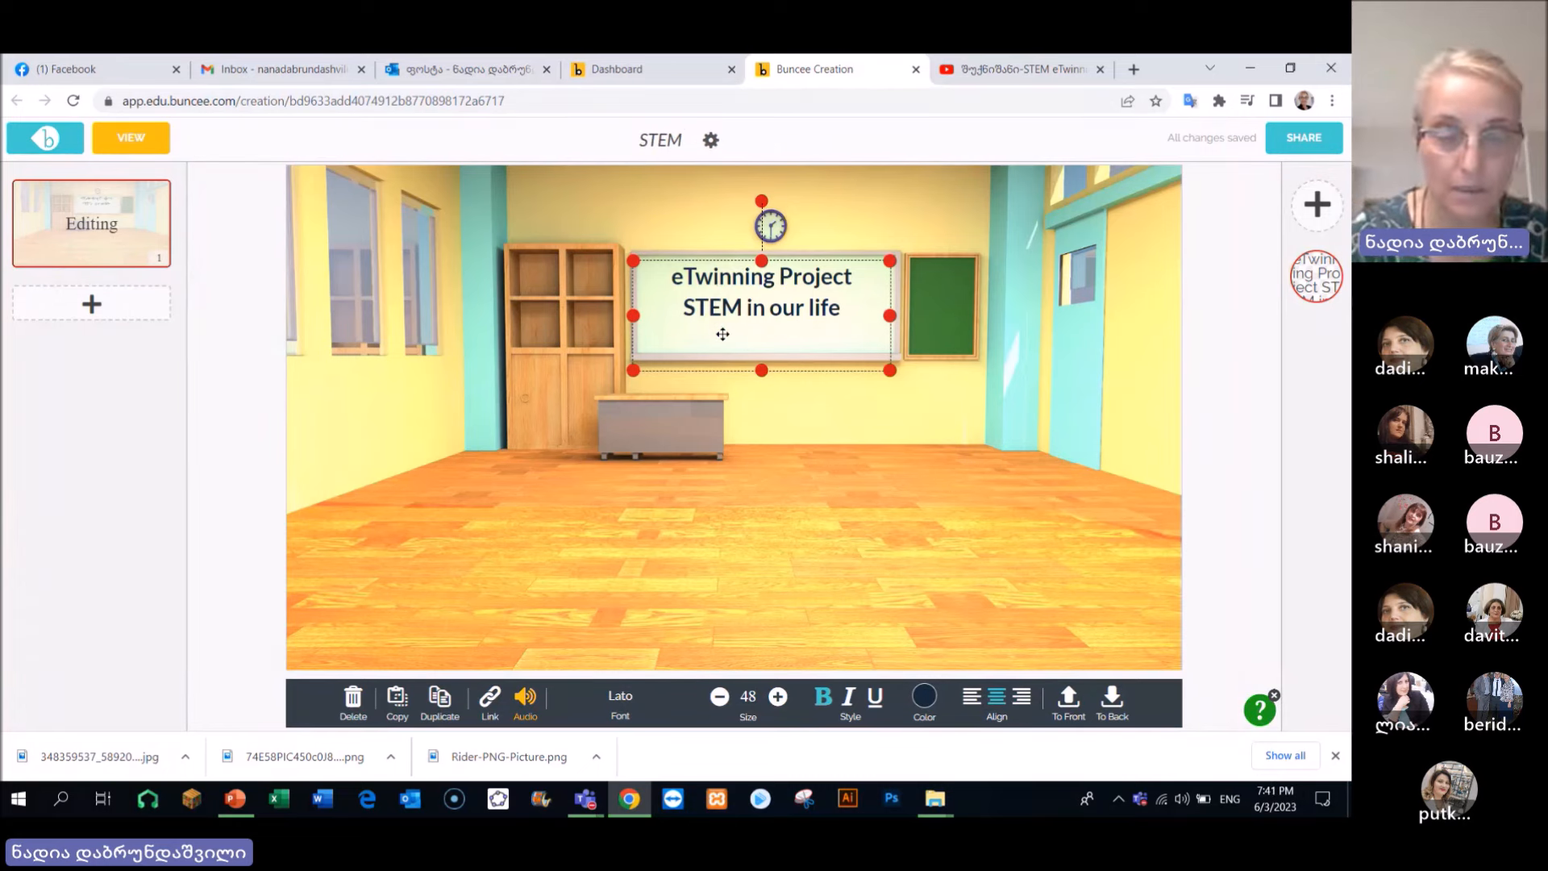
type(" in Our Life")
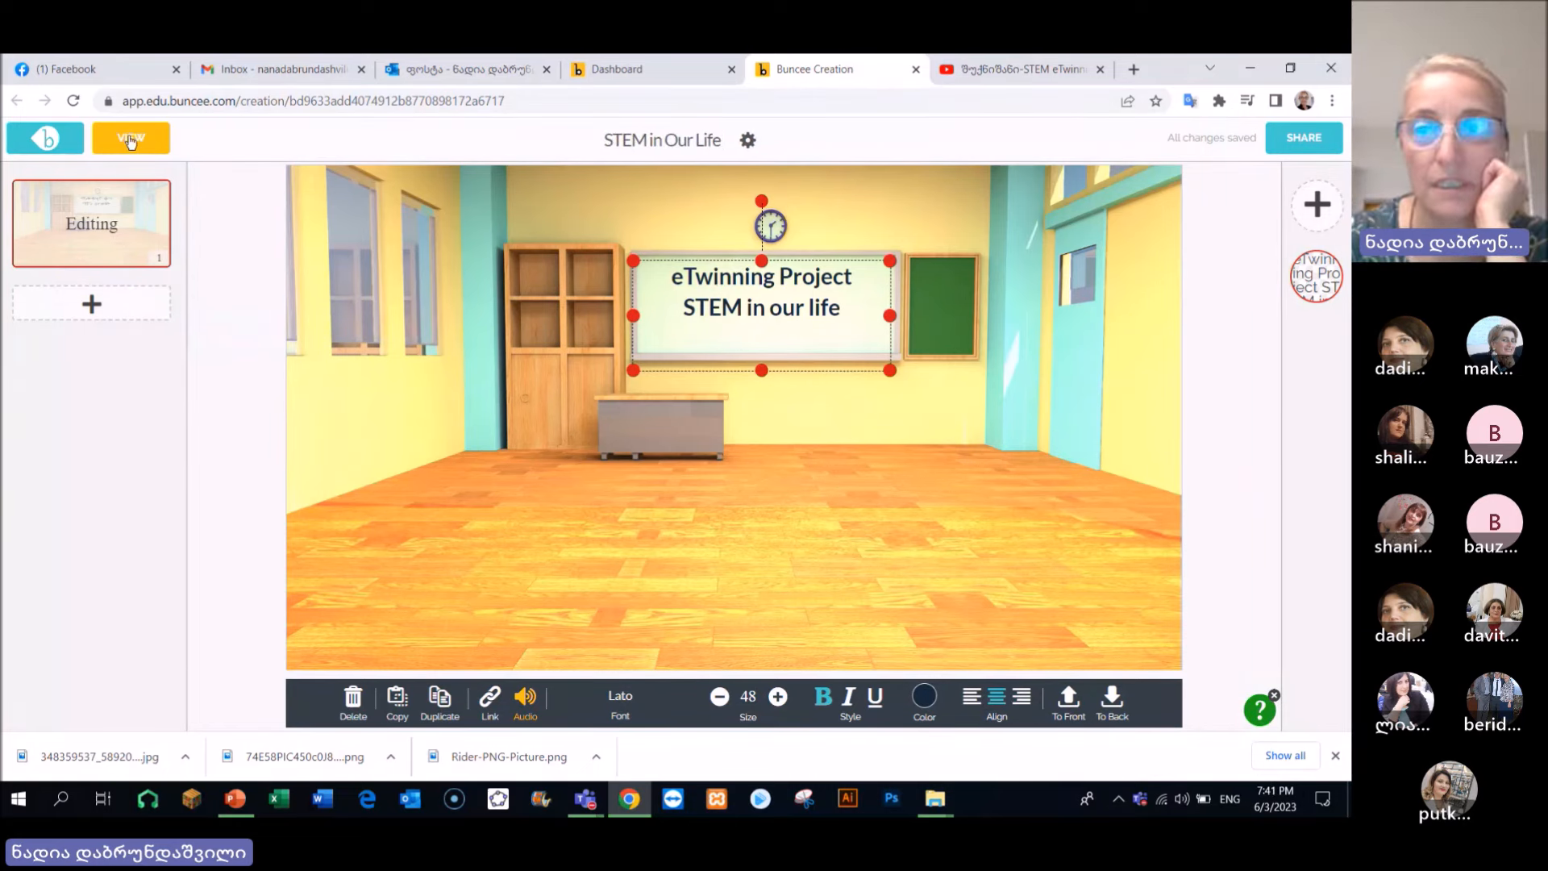
Preview the Buncee, test the whiteboard text's video link, pause the video and close its tab
left_click(126, 143)
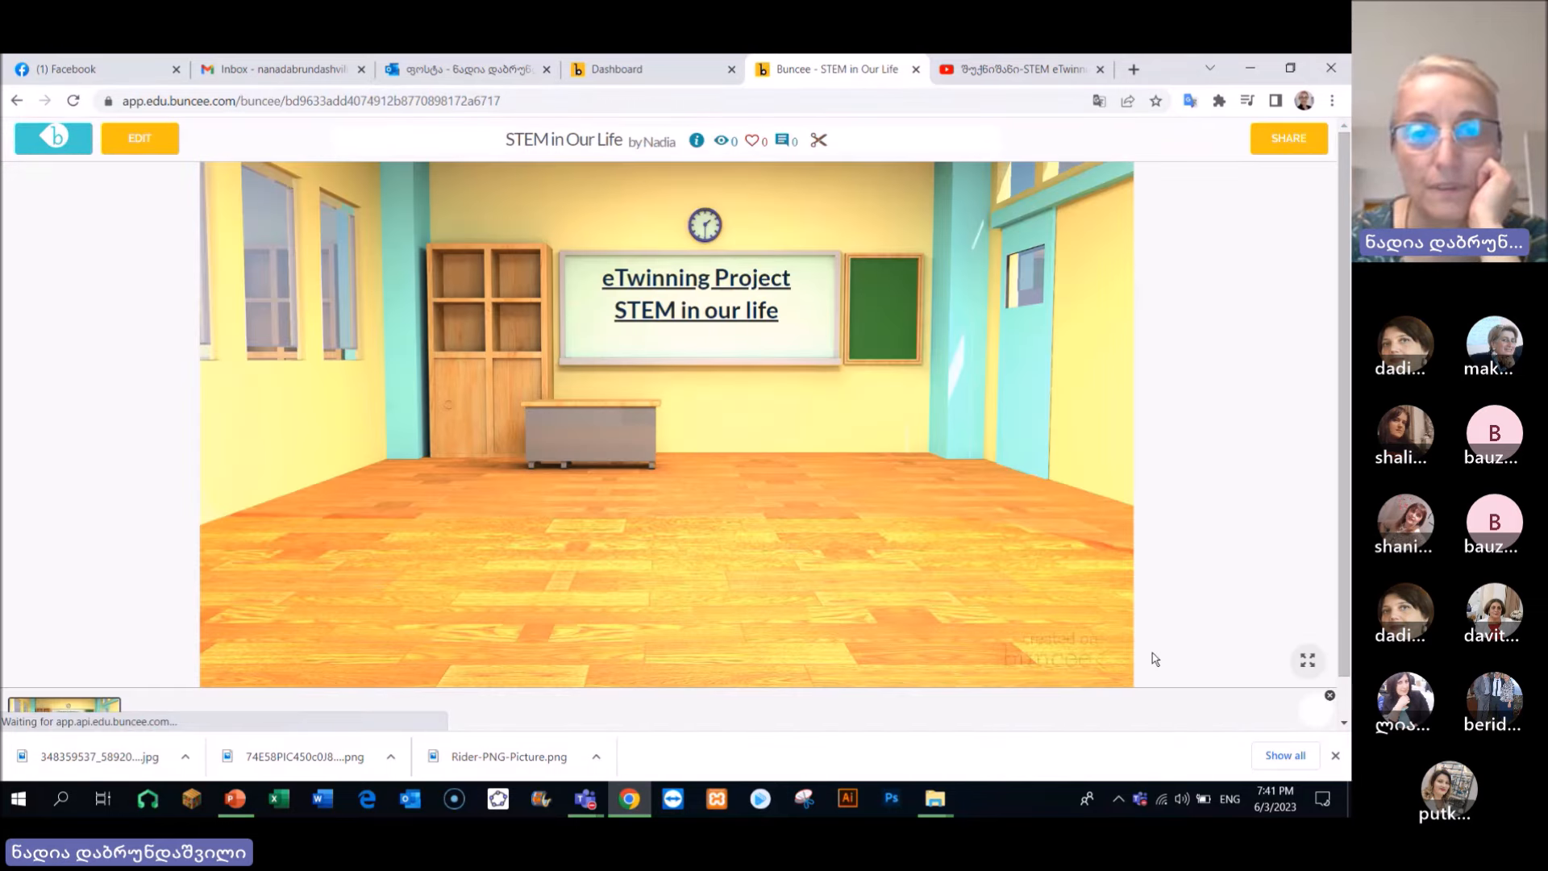
left_click(639, 284)
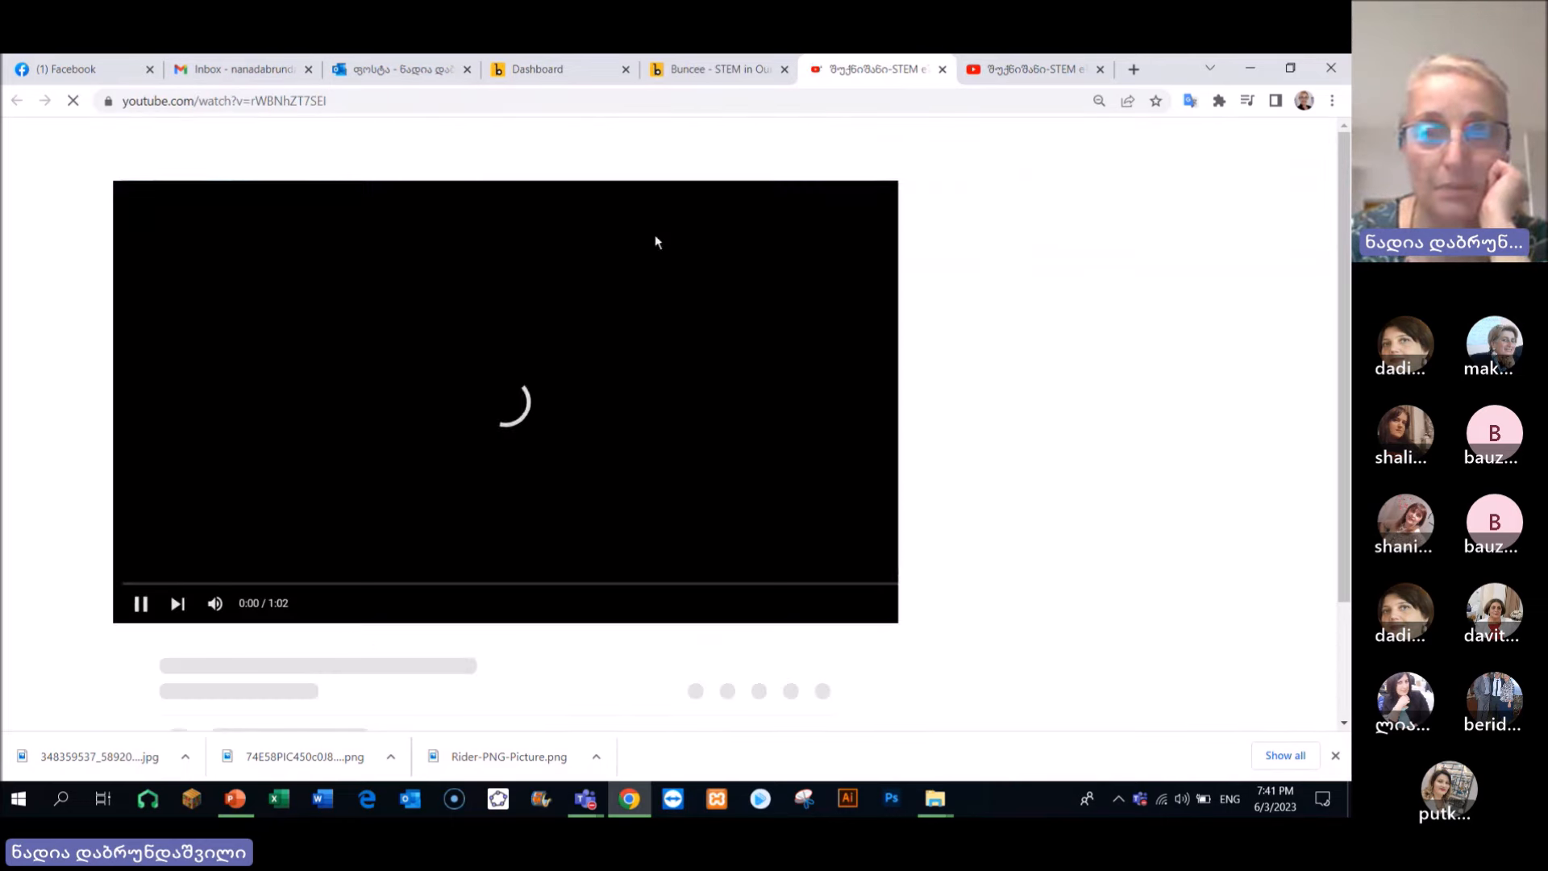
left_click(135, 604)
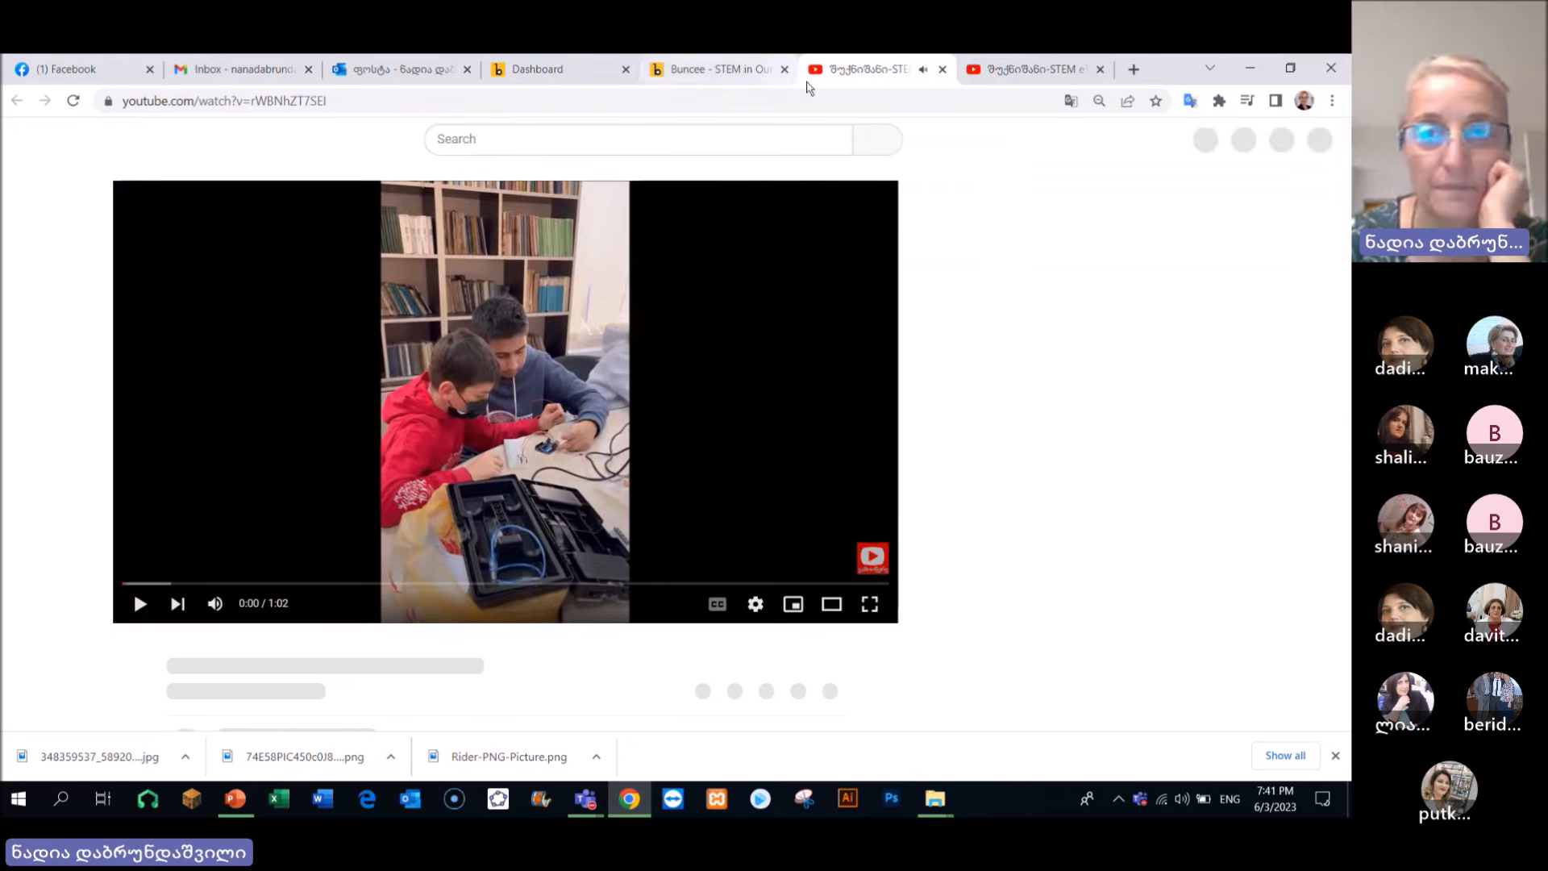
left_click(941, 71)
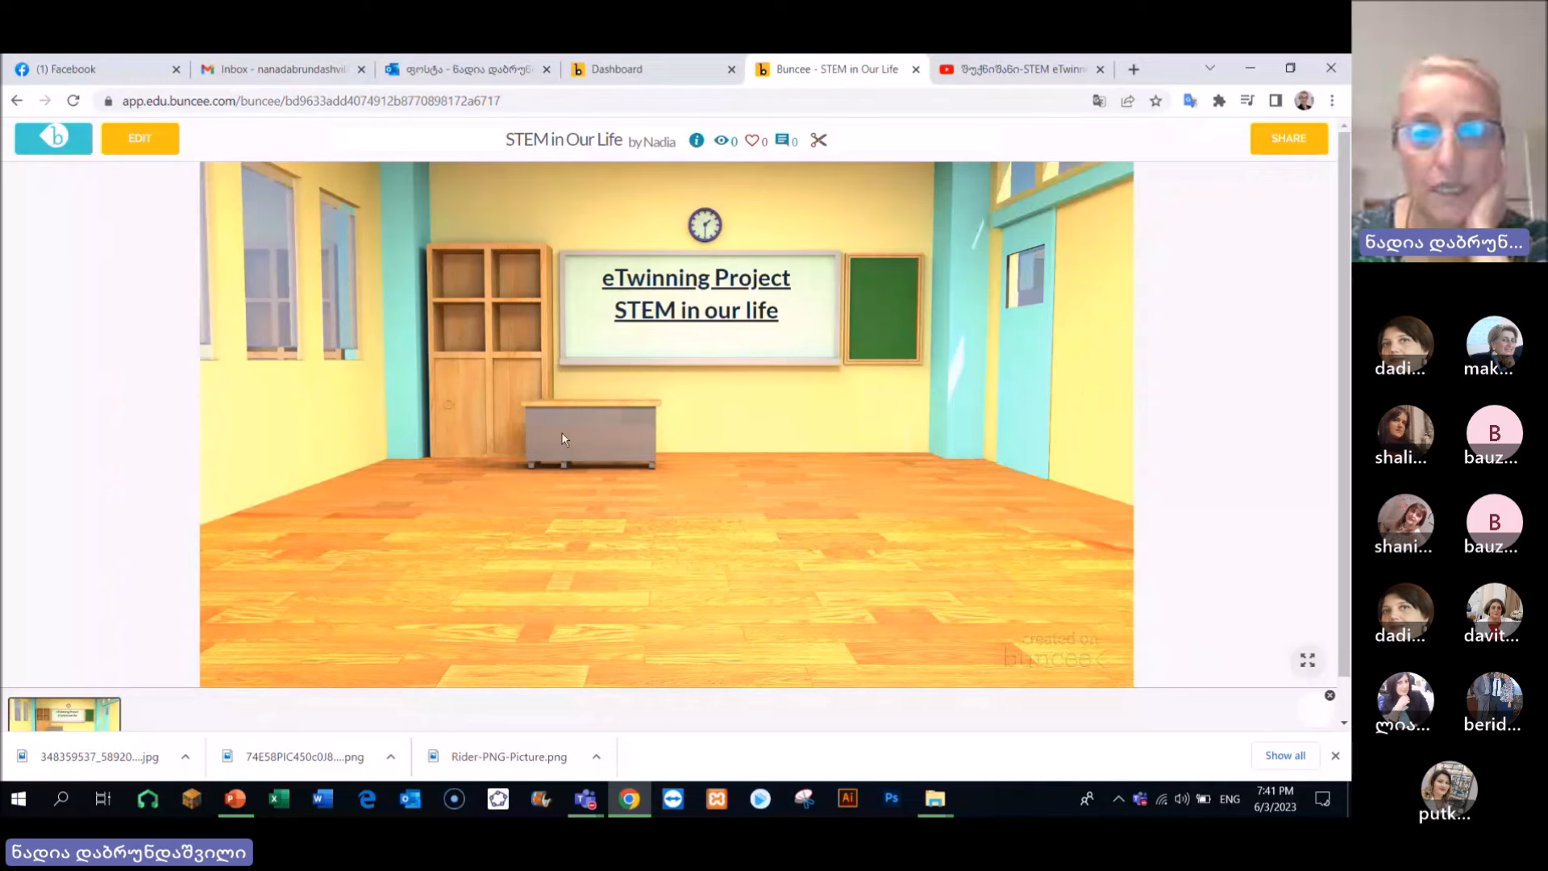
Return to editing the Buncee and open the Media Palette for adding an item to the slide
left_click(145, 137)
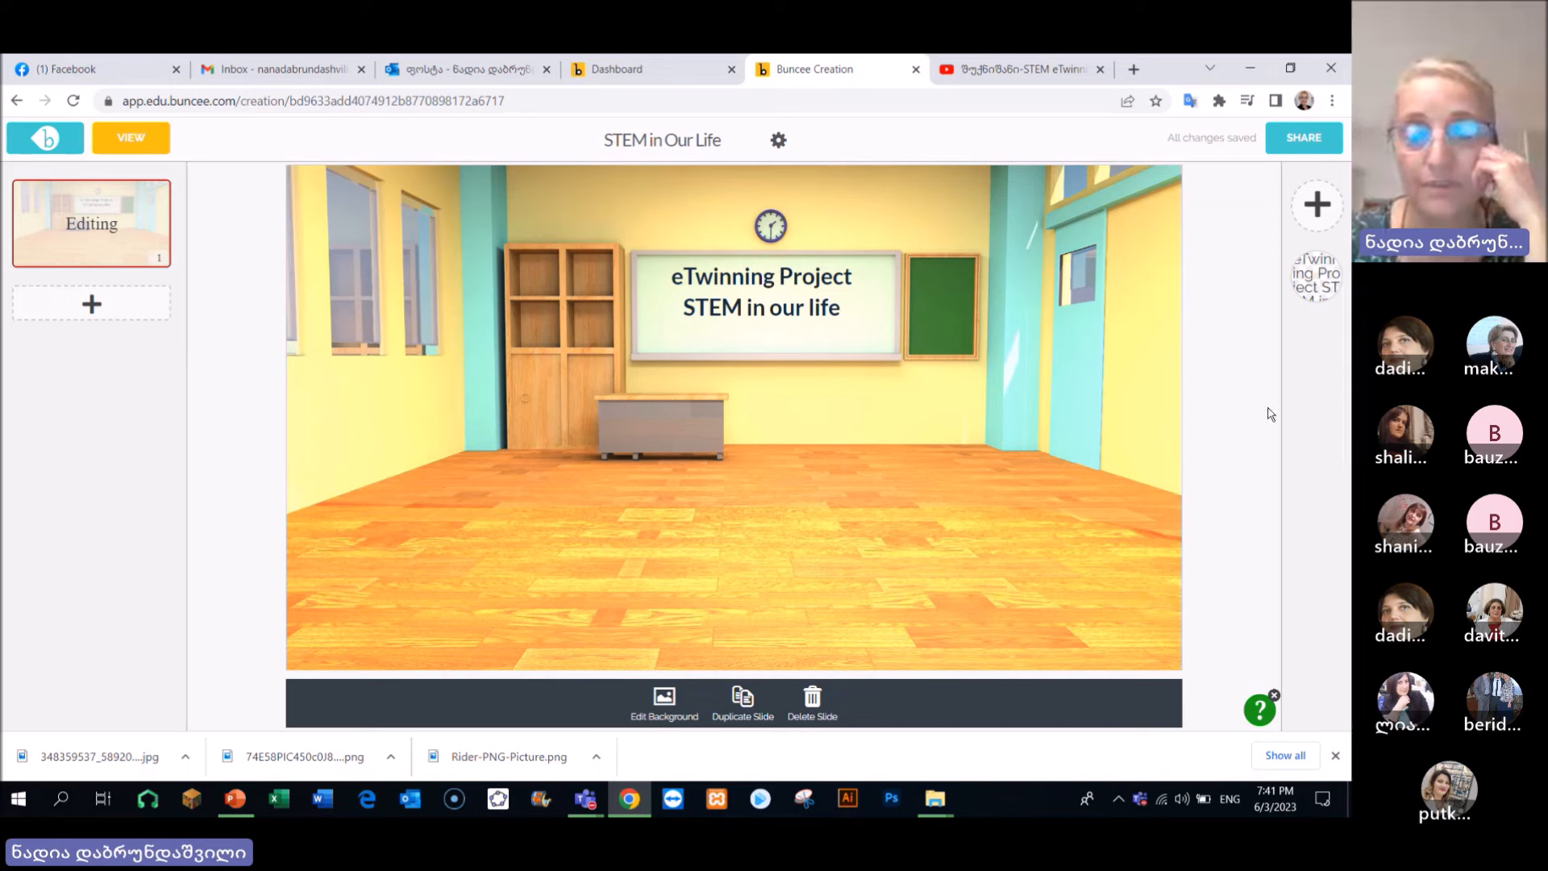
left_click(1316, 215)
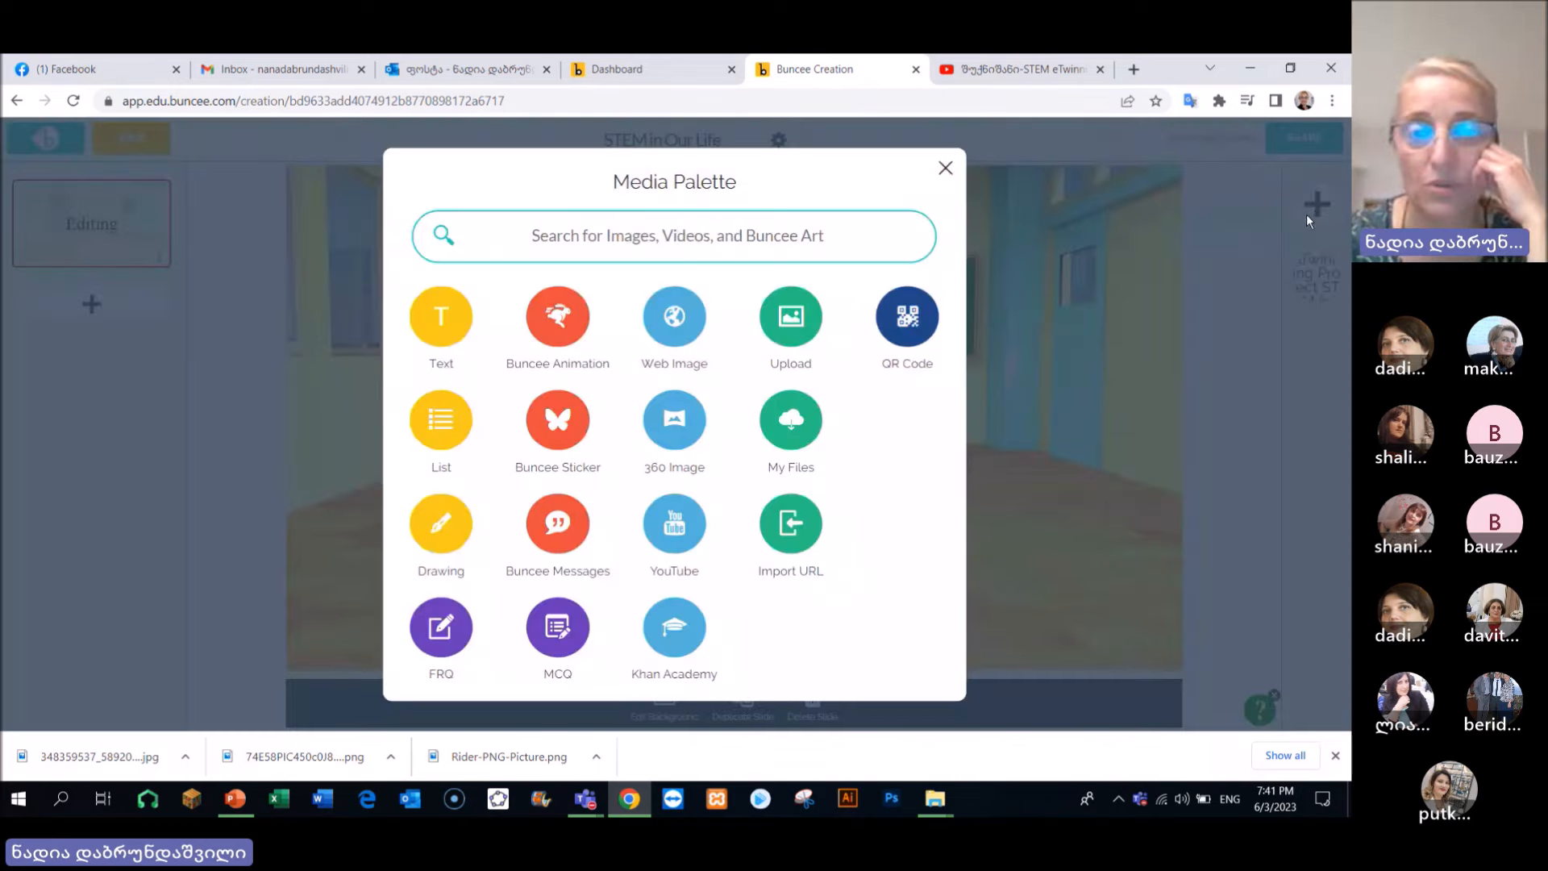